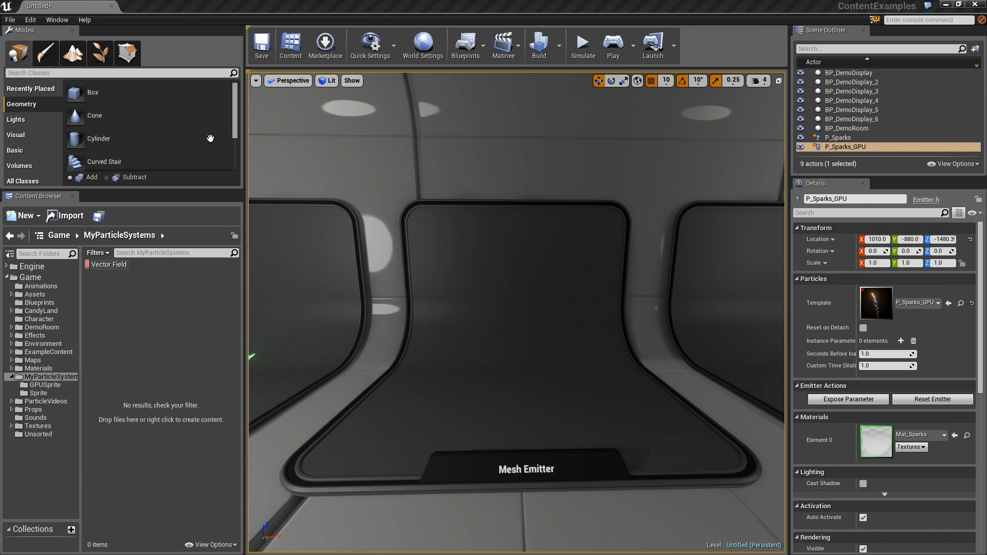
- Turn off the Vector Field asset filter and create a folder named Mesh inside MyParticleSystems
click(30, 278)
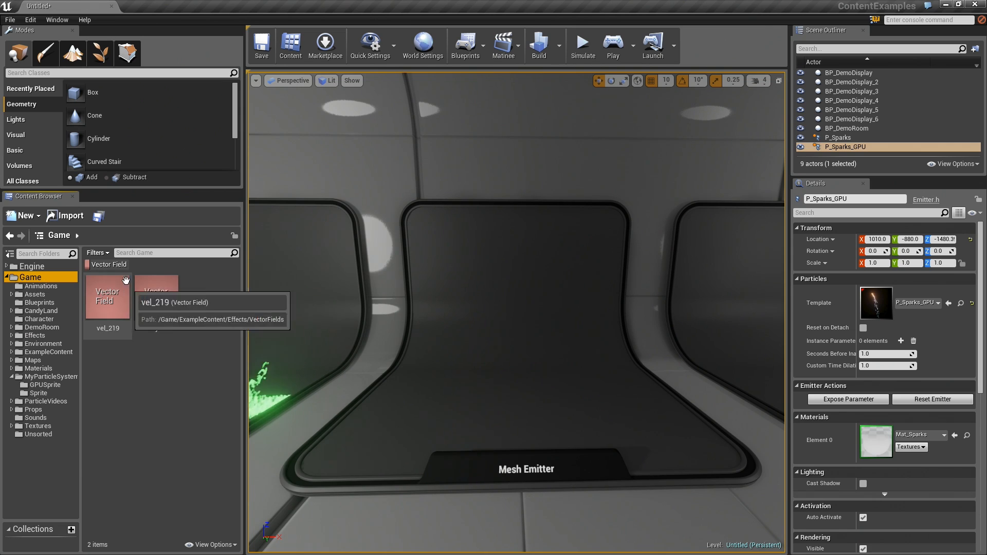
click(108, 265)
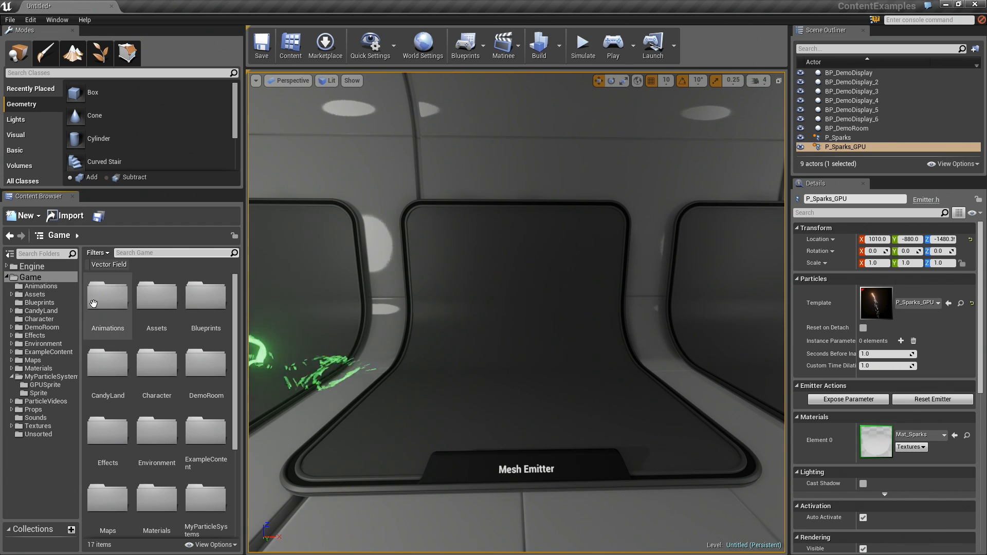
click(36, 377)
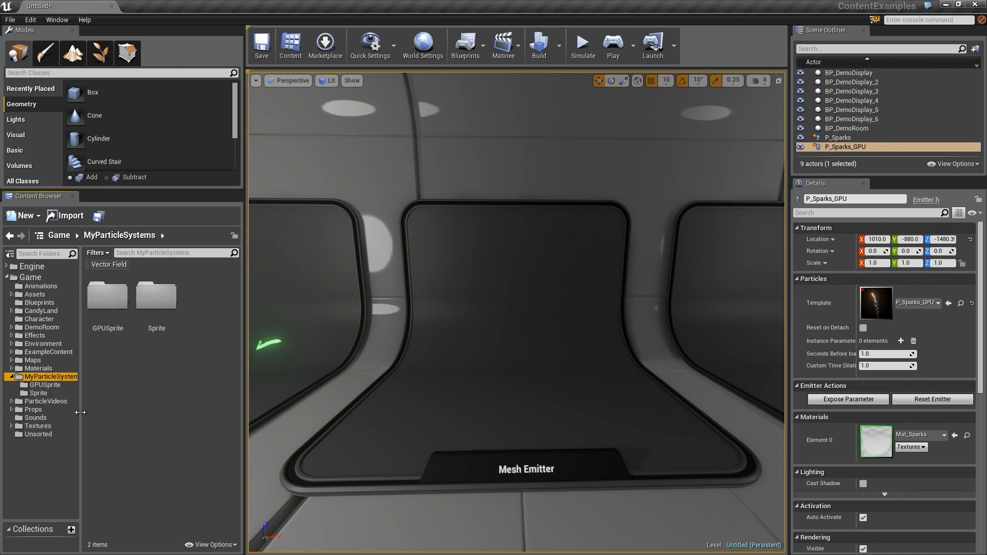
click(32, 219)
click(36, 234)
text(Mesh)
key(Return)
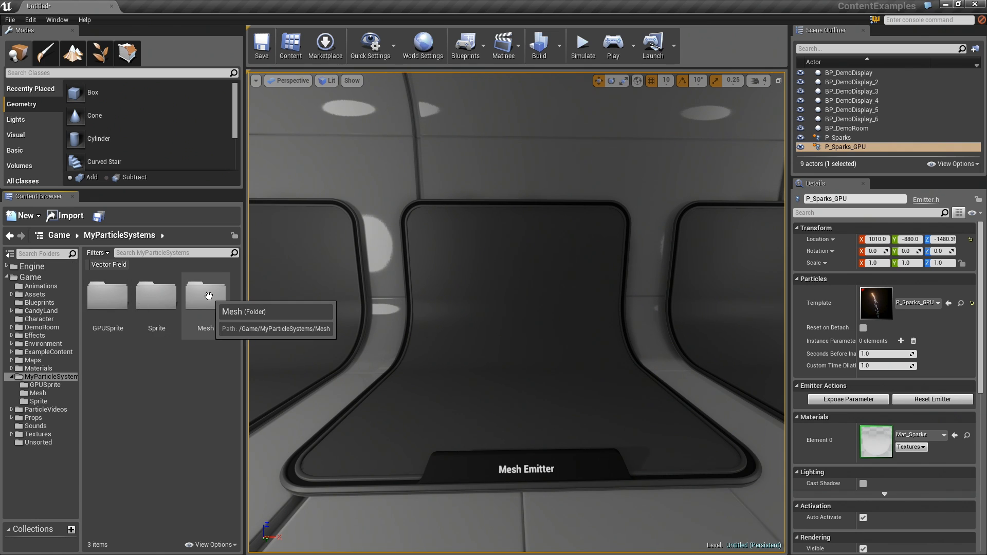
- Search the whole Game folder for "cow" and copy the SM_Toy_Cow static mesh into the Mesh folder
click(30, 278)
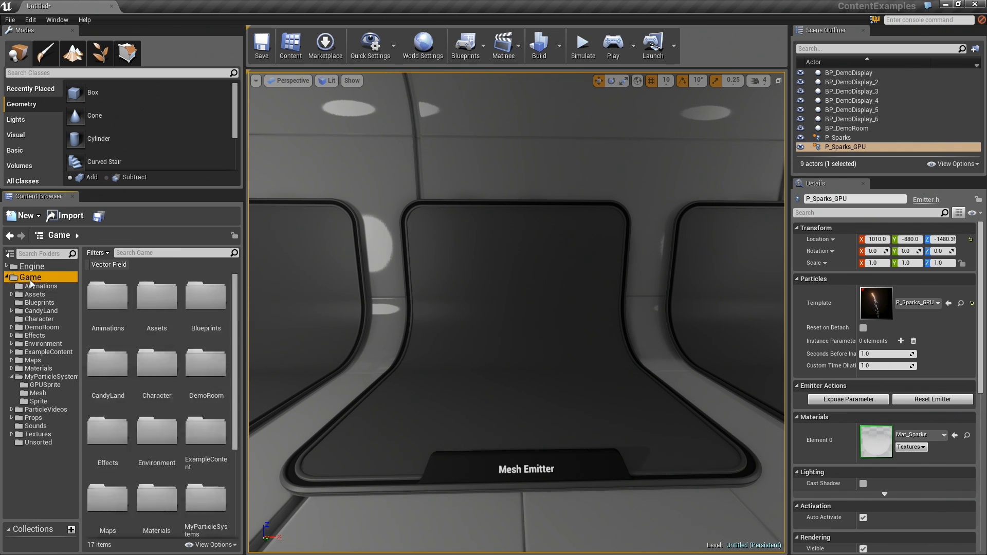
click(158, 251)
text(cow)
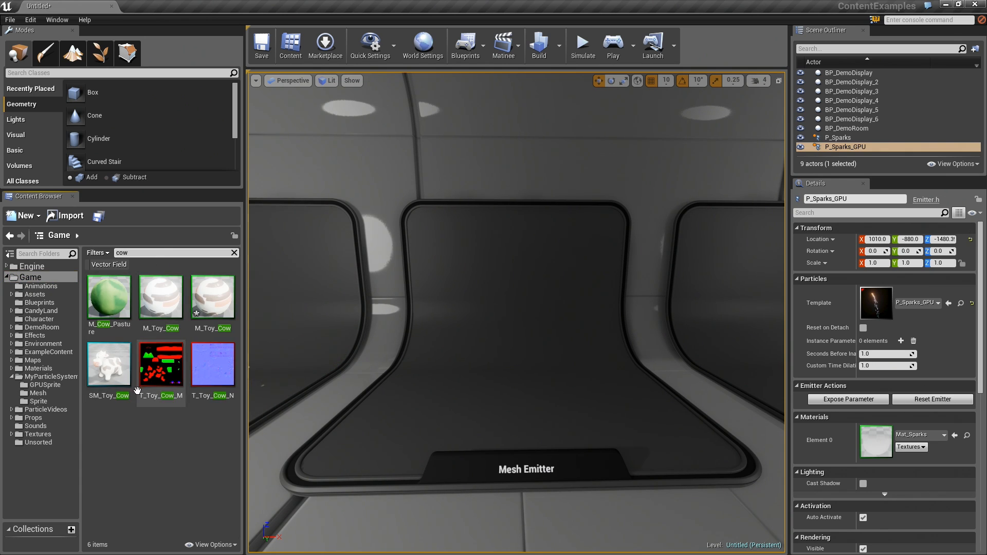
mouse_move(107, 379)
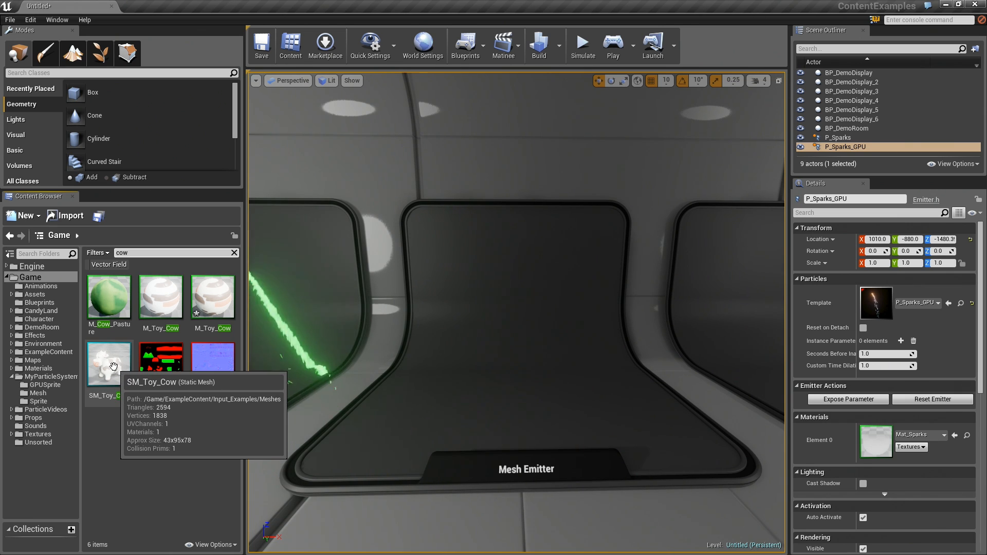
drag(111, 373, 54, 393)
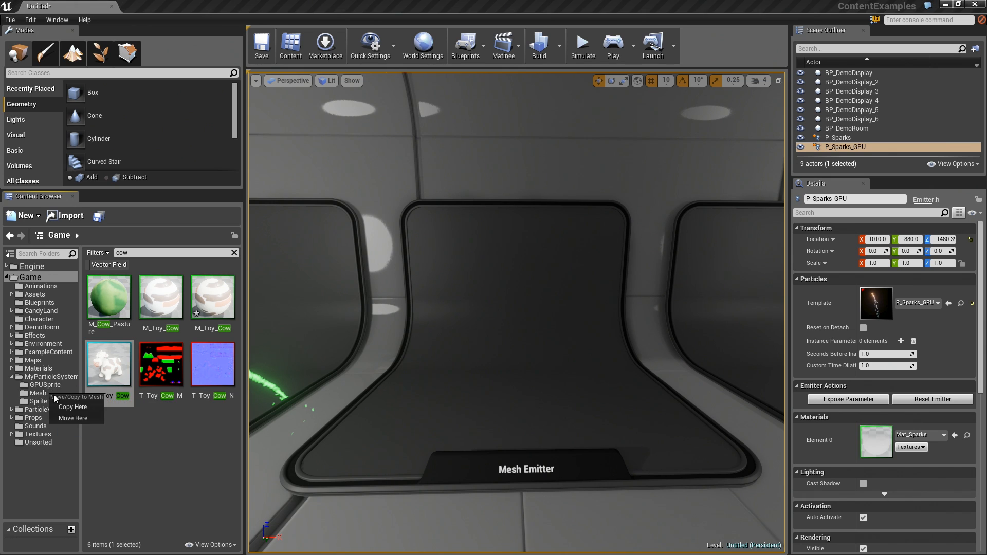
click(75, 407)
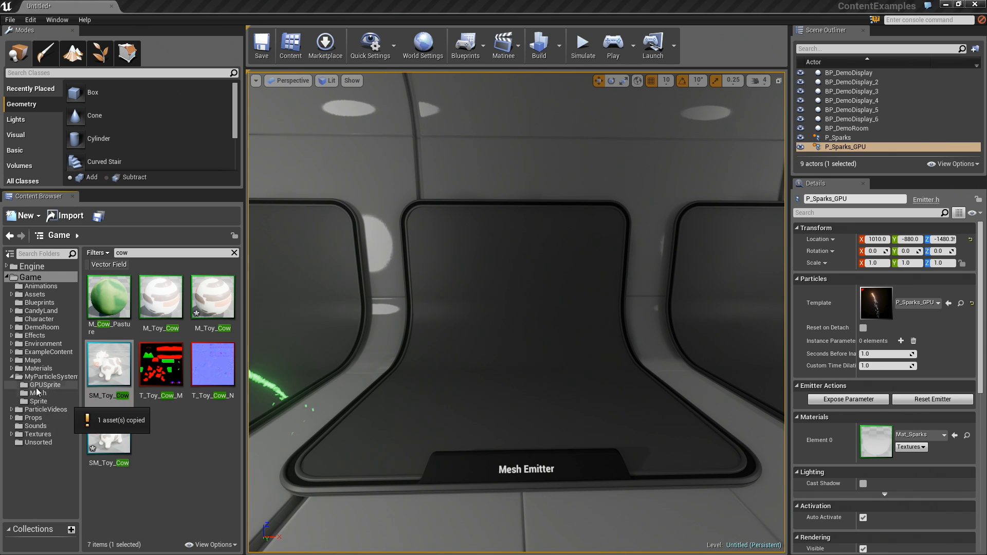
- Open the copied SM_Toy_Cow from the Mesh folder and locate its Element 0 material in the Content Browser
click(40, 391)
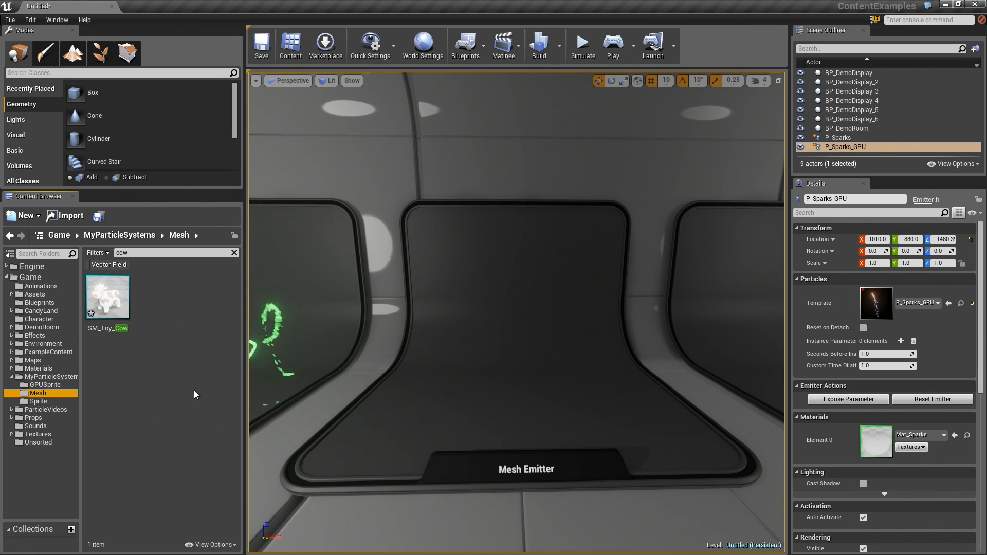
click(105, 299)
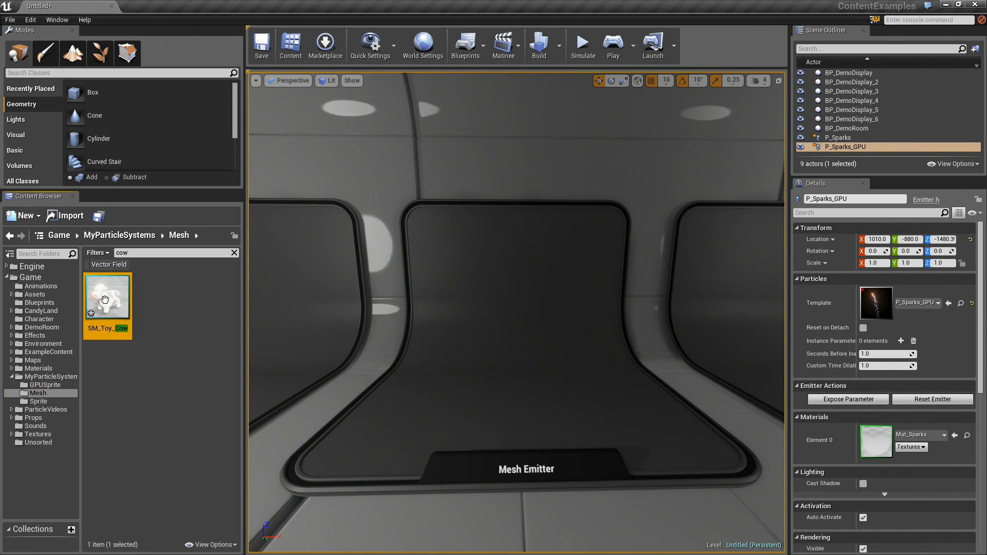
double_click(105, 299)
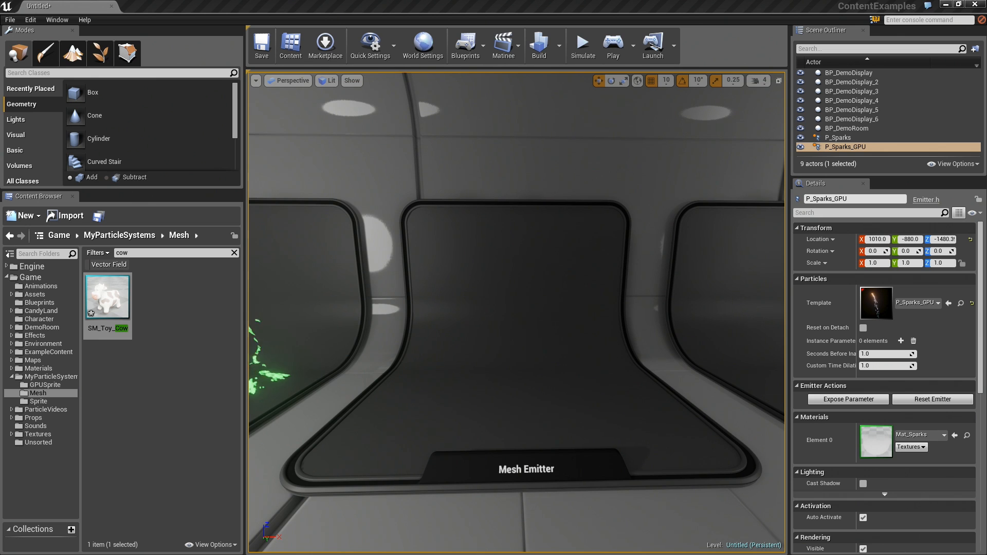
drag(861, 125, 711, 93)
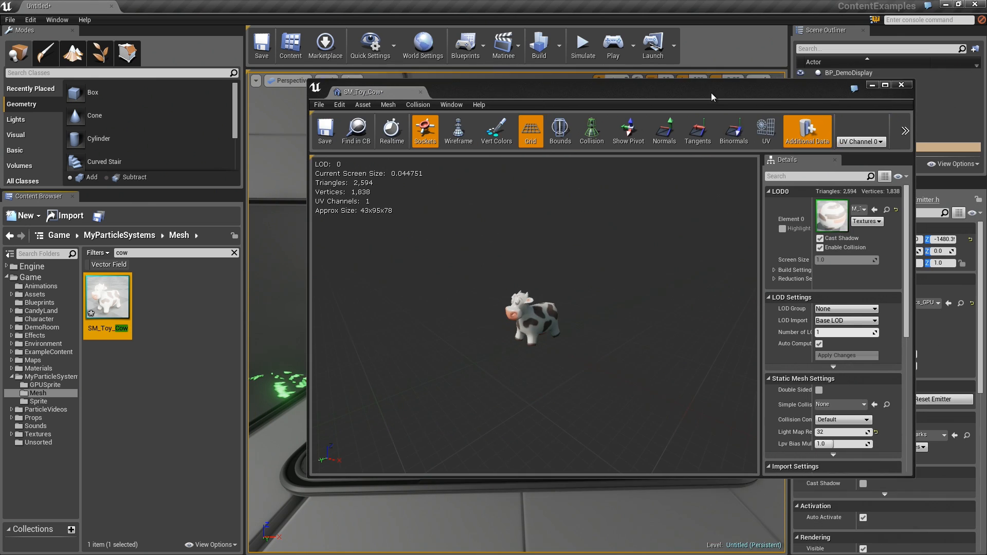
click(886, 209)
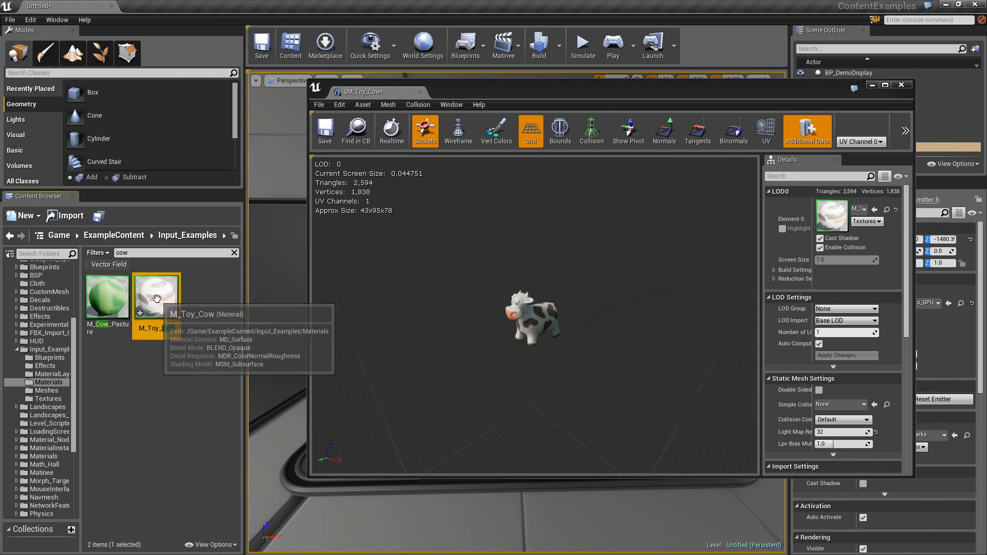
- Copy the M_Toy_Cow material into MyParticleSystems/Mesh, get the mesh editor out of the way and open that folder
drag(156, 300, 45, 464)
scroll(61, 389, down, 5)
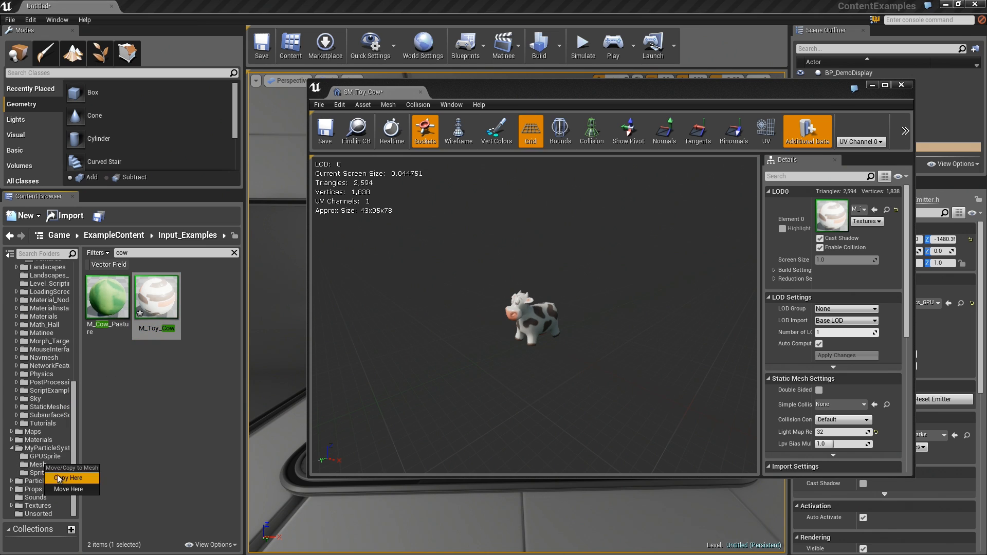
click(66, 478)
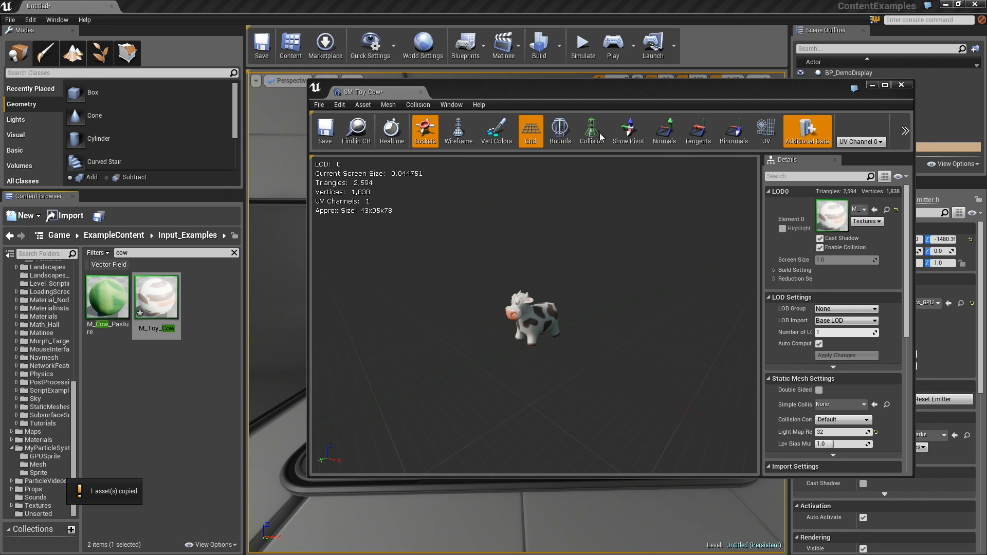
drag(586, 92, 986, 205)
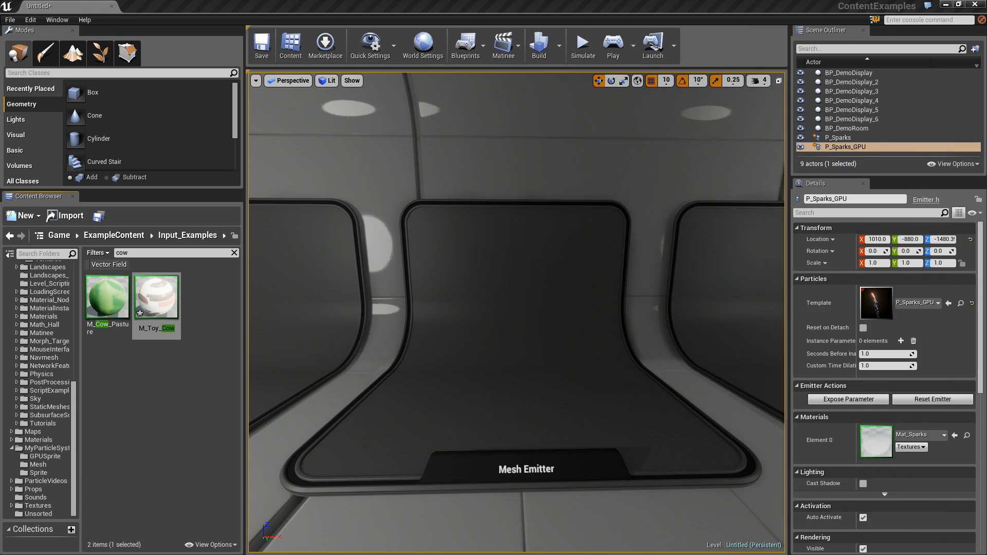
click(54, 464)
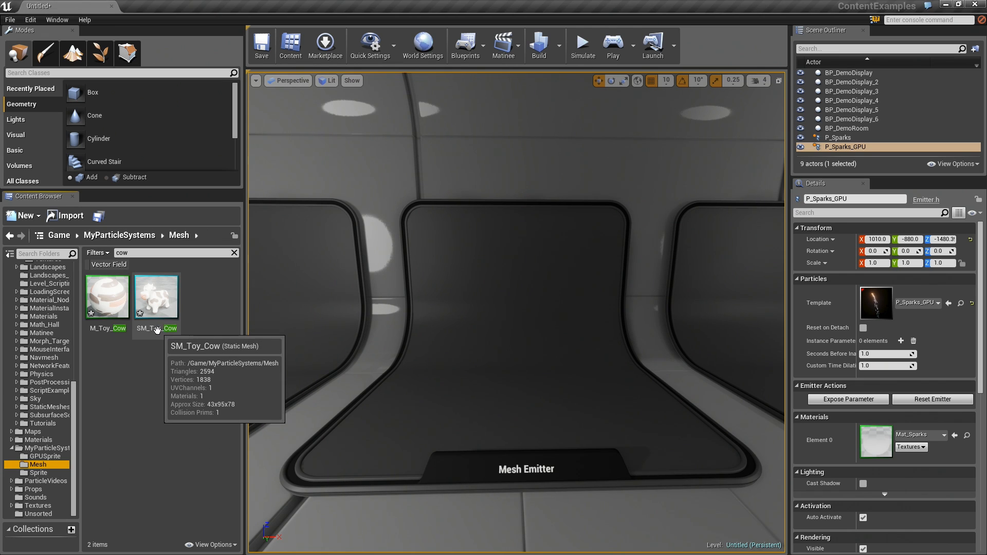
- Force-delete the copied SM_Toy_Cow static mesh from the Mesh folder
right_click(157, 329)
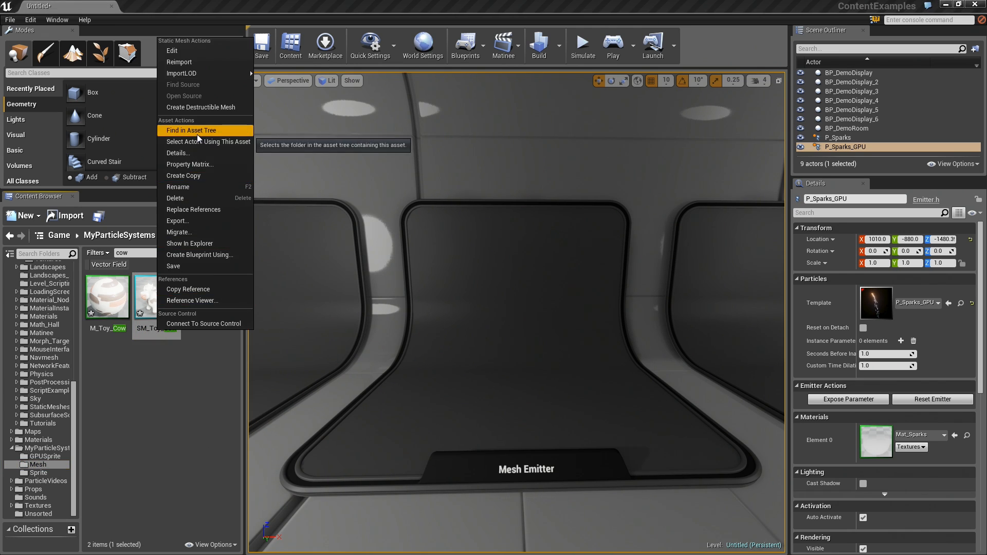
click(155, 359)
click(153, 311)
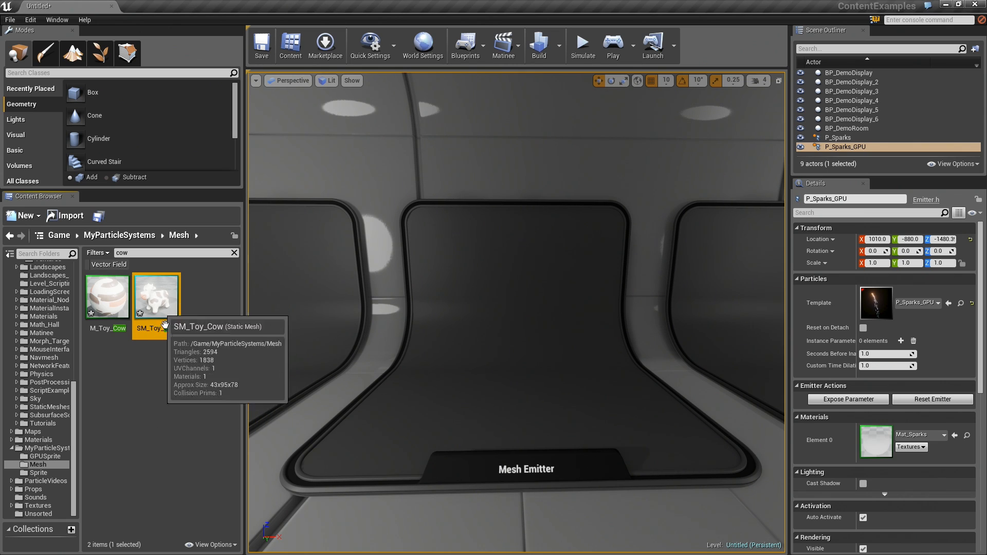
right_click(162, 293)
click(190, 163)
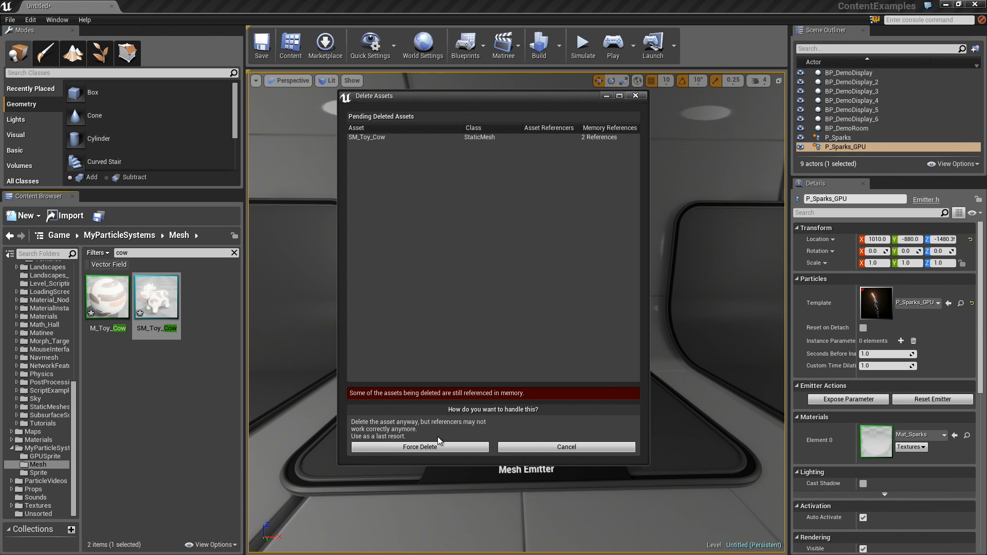
click(428, 446)
- Rename the copied M_Toy_Cow material in the Mesh folder as Mat_CowMeshParticle
click(118, 294)
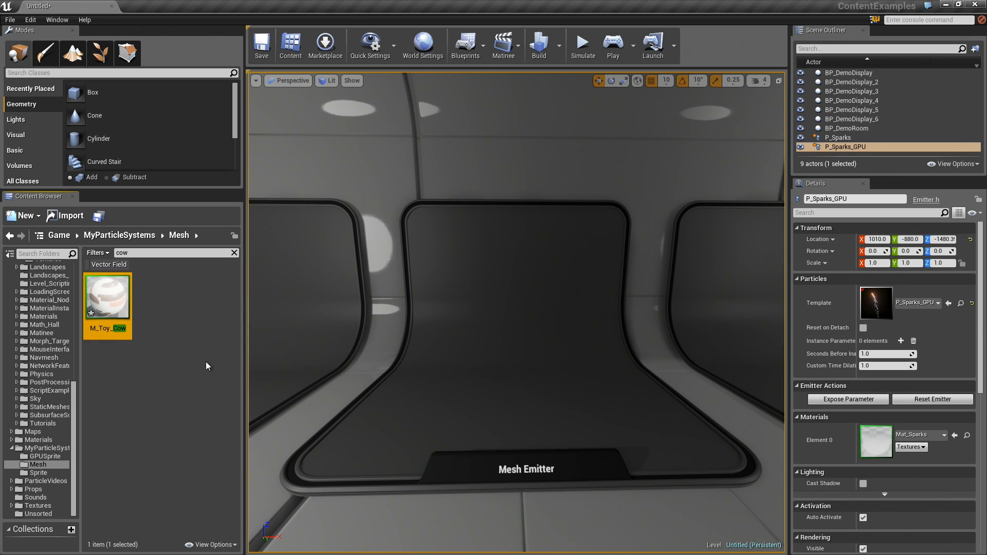
right_click(108, 319)
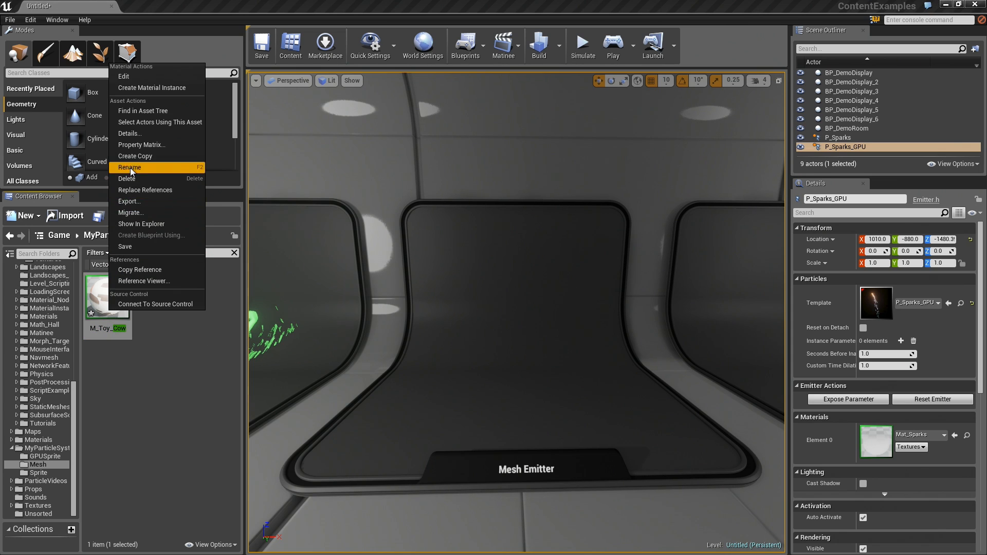
click(144, 167)
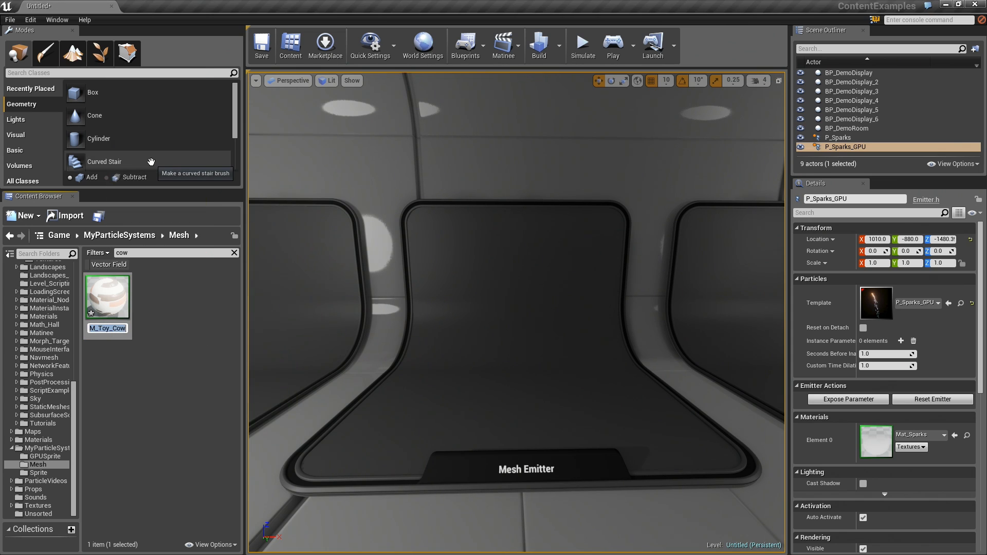
text(CowMesh)
key(BackSpace)
key(BackSpace)
key(BackSpace)
key(BackSpace)
key(BackSpace)
key(BackSpace)
key(BackSpace)
text(Ma)
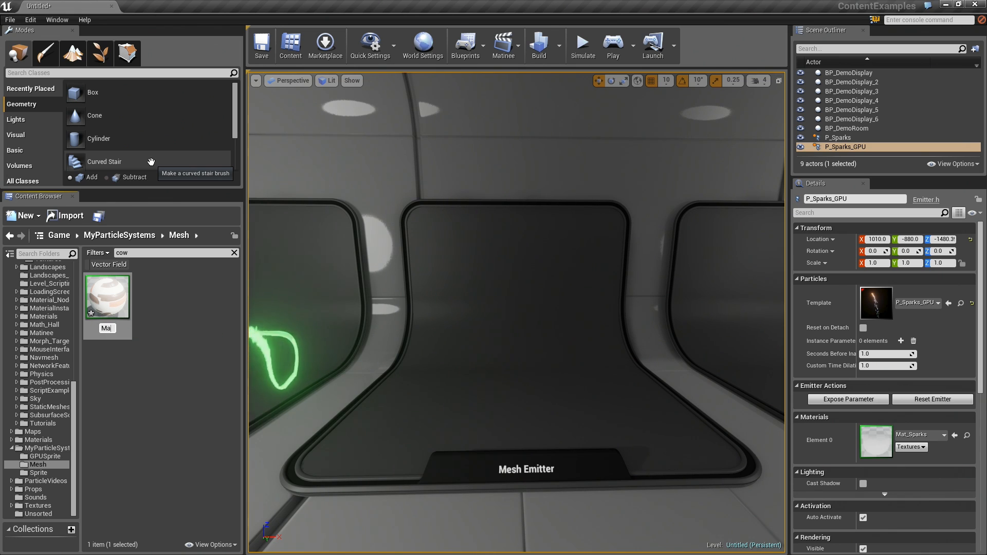
text(t_CowM)
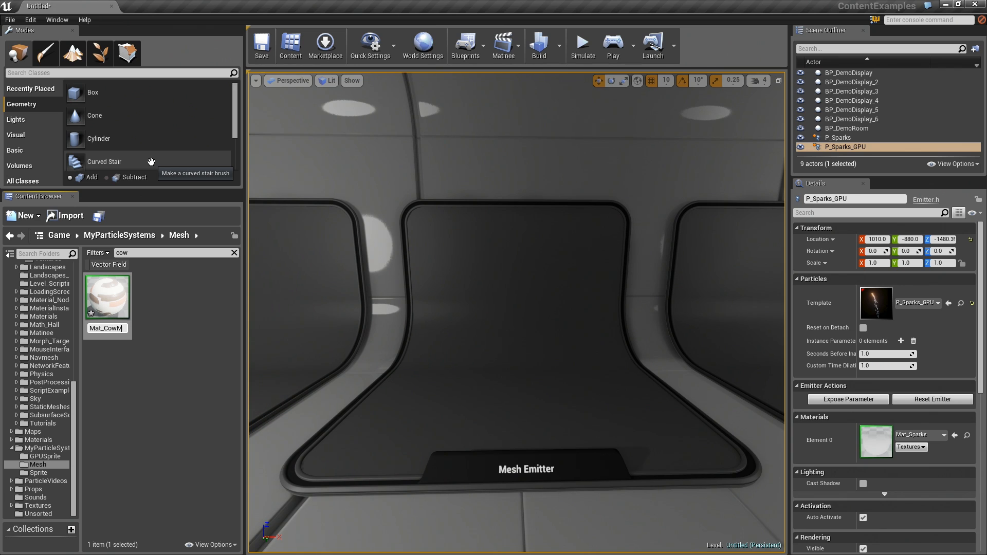
text(eshParticle)
key(Return)
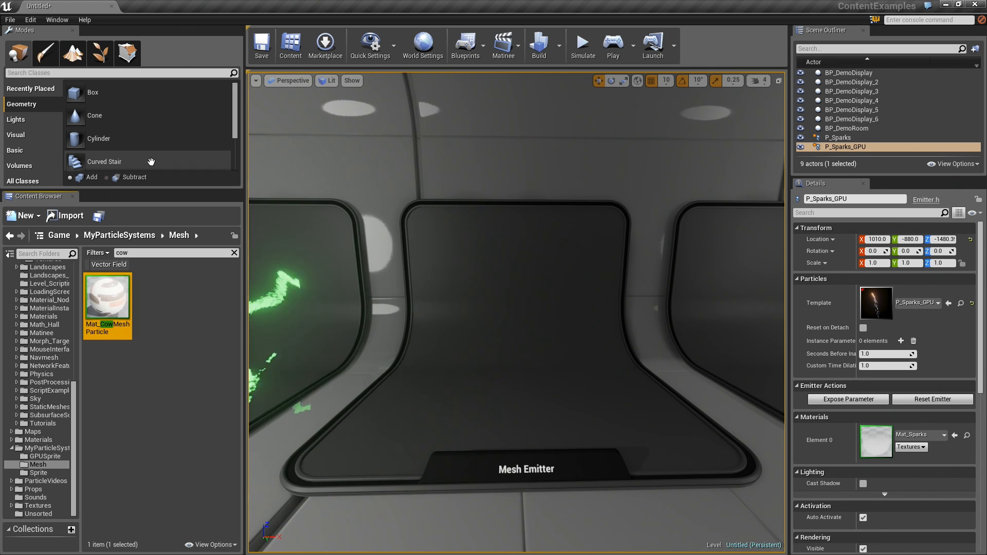
click(139, 363)
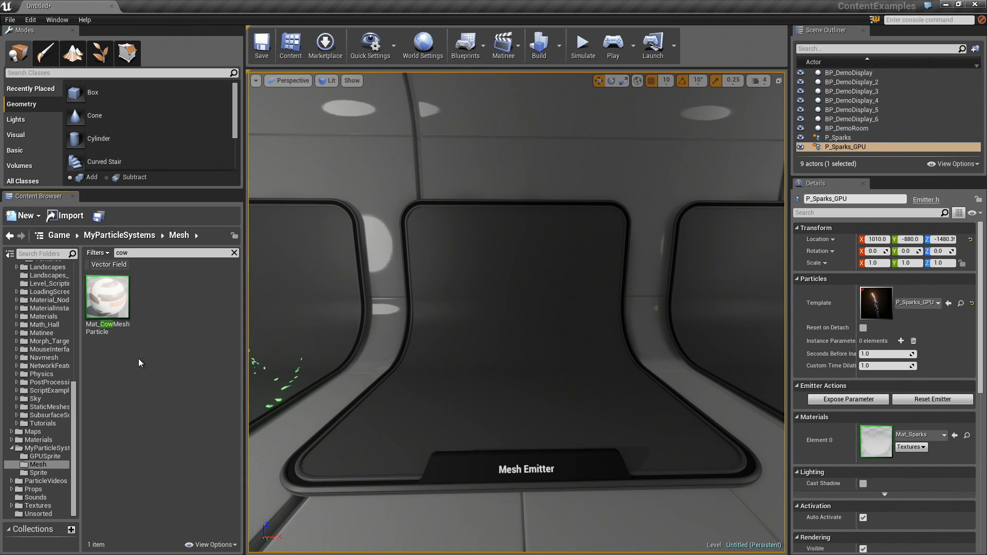
- Open Mat_CowMeshParticle for editing in a maximized window with its whole node graph in view
click(118, 302)
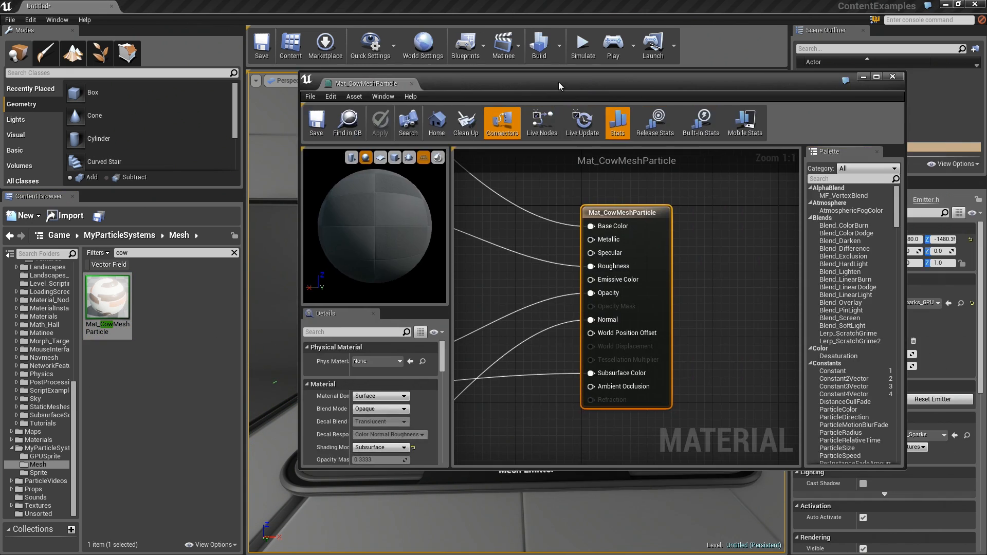
double_click(558, 82)
scroll(529, 115, down, 5)
right_drag(470, 274, 524, 304)
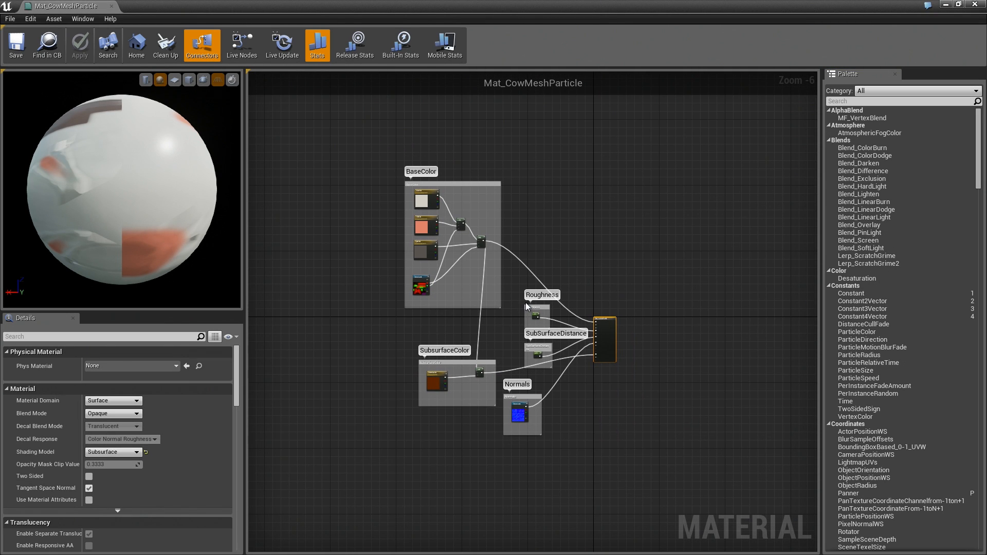
- Delete the off-white color parameter node above Skin Color in the BaseColor group
scroll(471, 292, up, 3)
right_drag(476, 292, 586, 388)
click(463, 206)
right_drag(464, 206, 555, 233)
key(Delete)
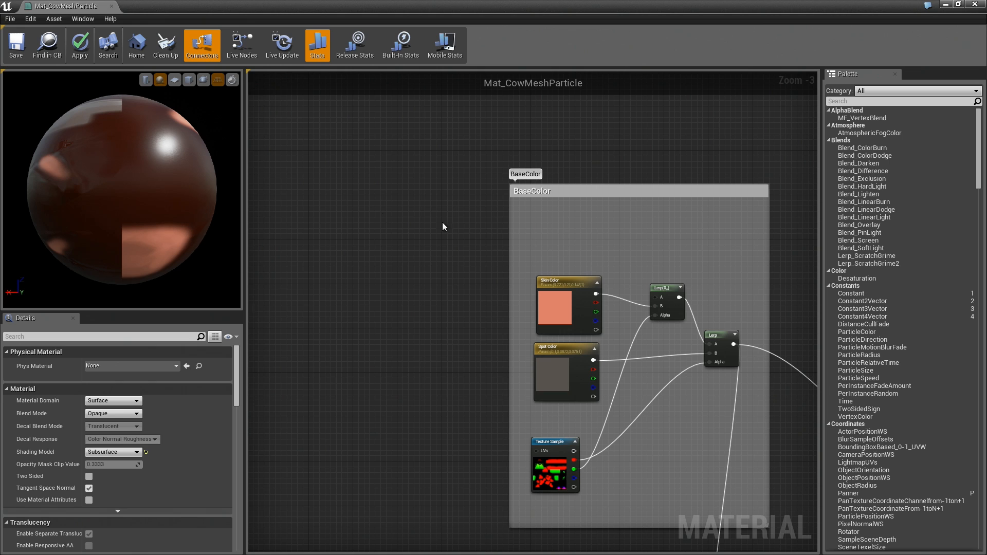
- Add a ParticleColor node beside the BaseColor group and connect its color output to the first Lerp's A input
right_click(382, 215)
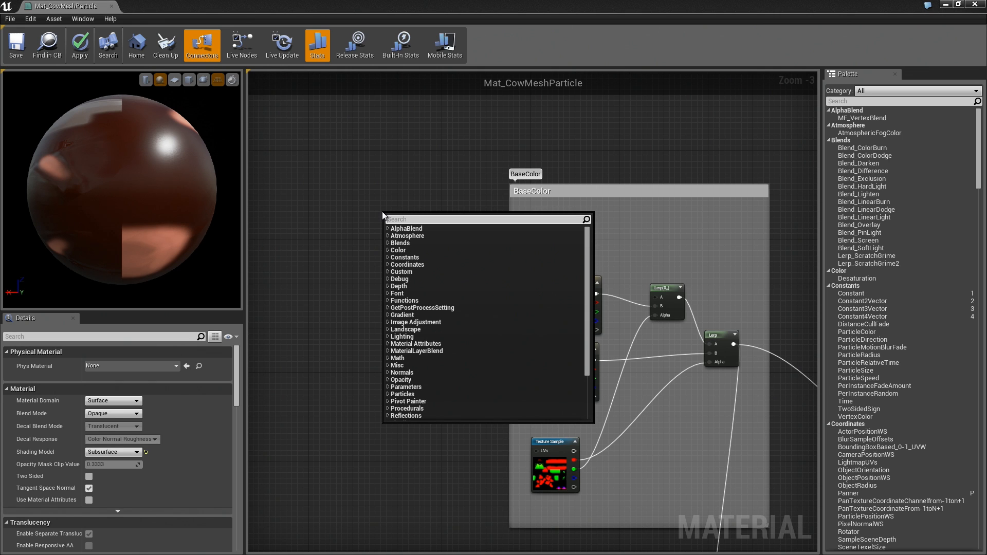
text(part)
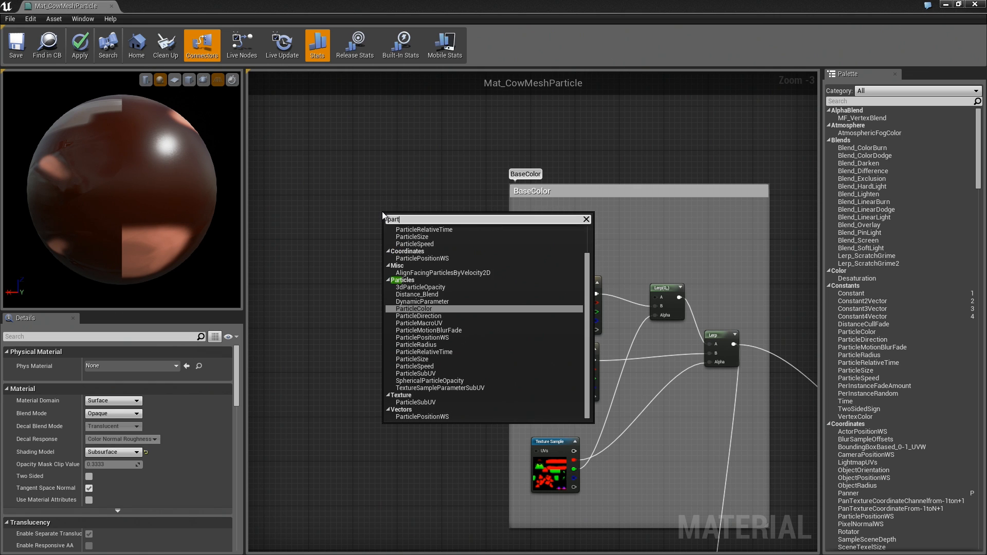
text(iclecolor)
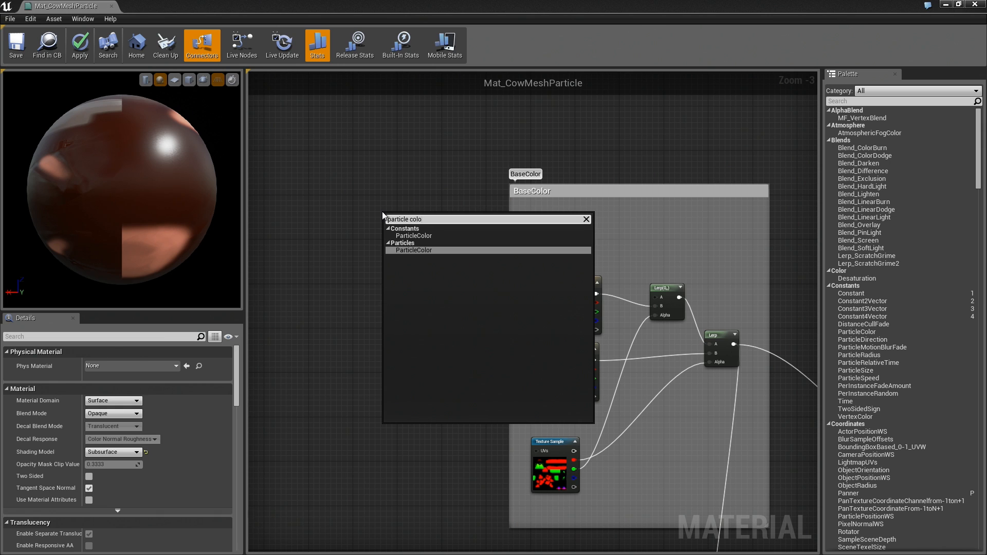
key(Return)
drag(419, 229, 656, 299)
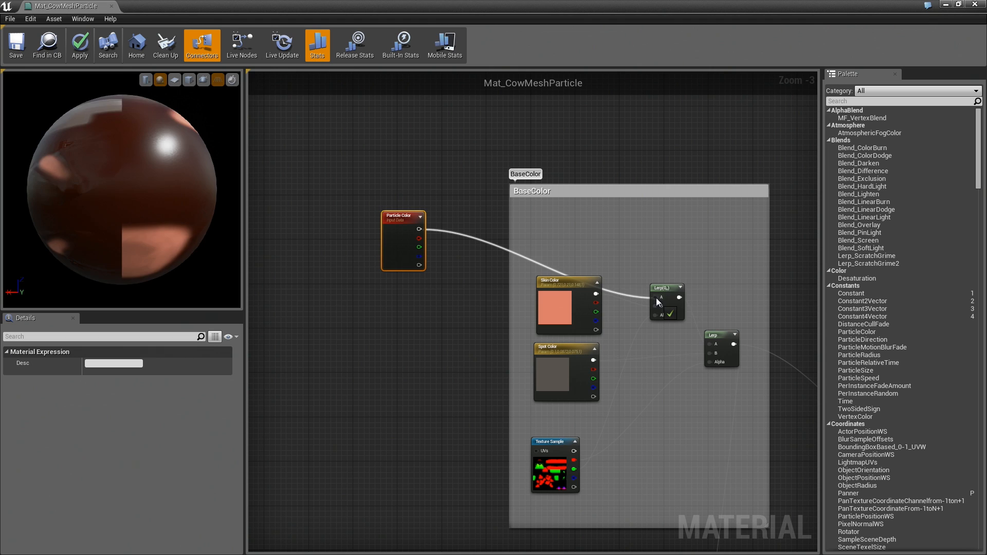
- Multiply the Particle Color by the Spot Color through a new Multiply node and feed the result into the second Lerp's B input
drag(412, 222, 433, 185)
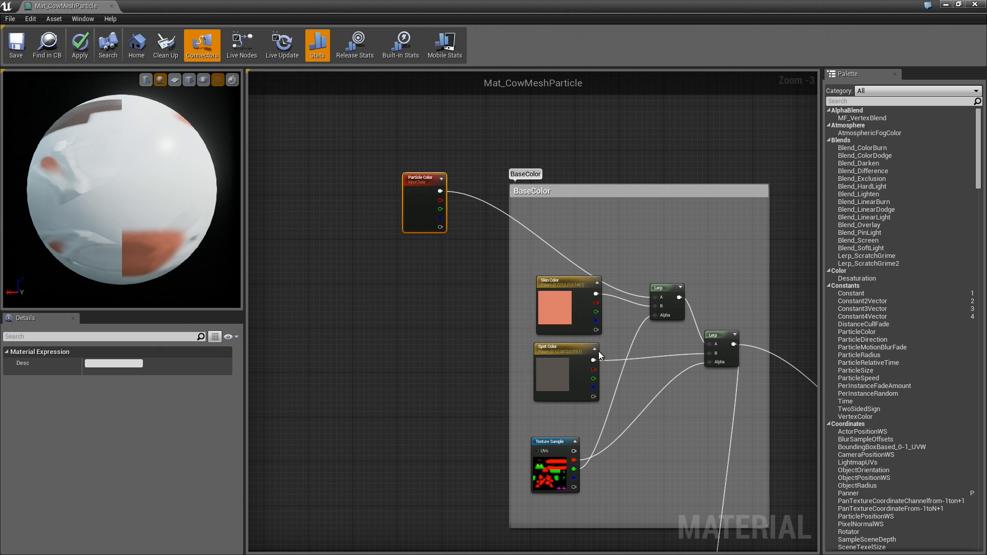
drag(574, 345, 383, 368)
drag(426, 181, 466, 301)
text(multiply)
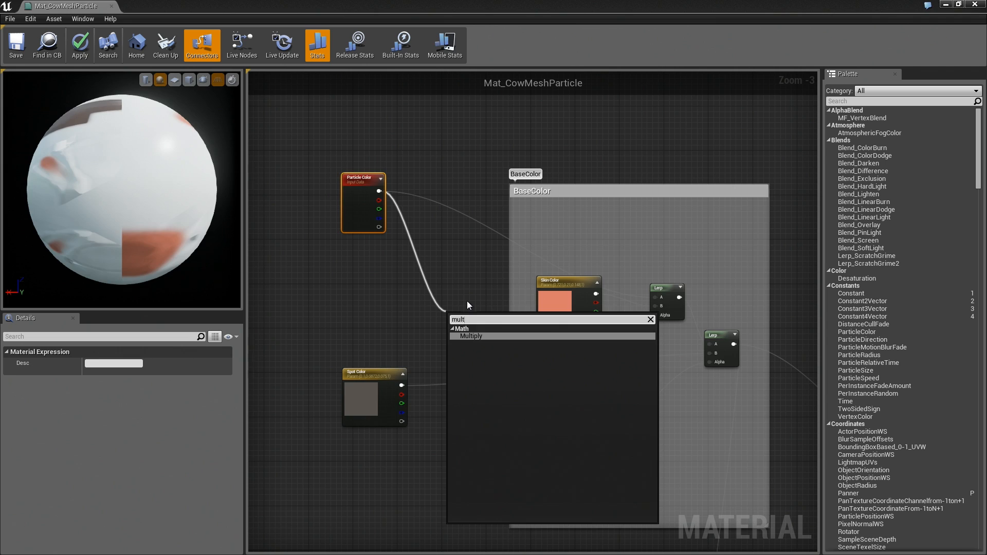
key(Return)
drag(402, 385, 712, 354)
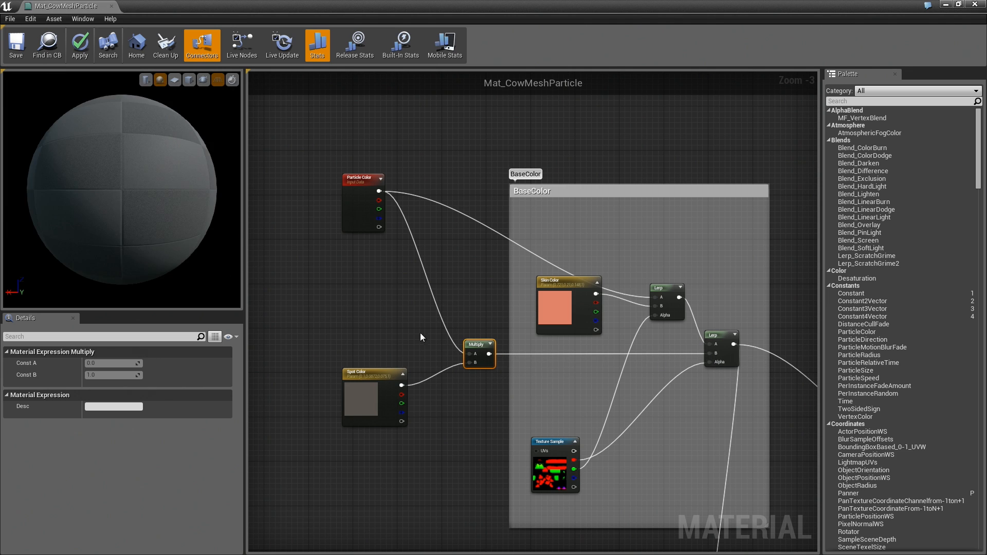
drag(481, 343, 508, 344)
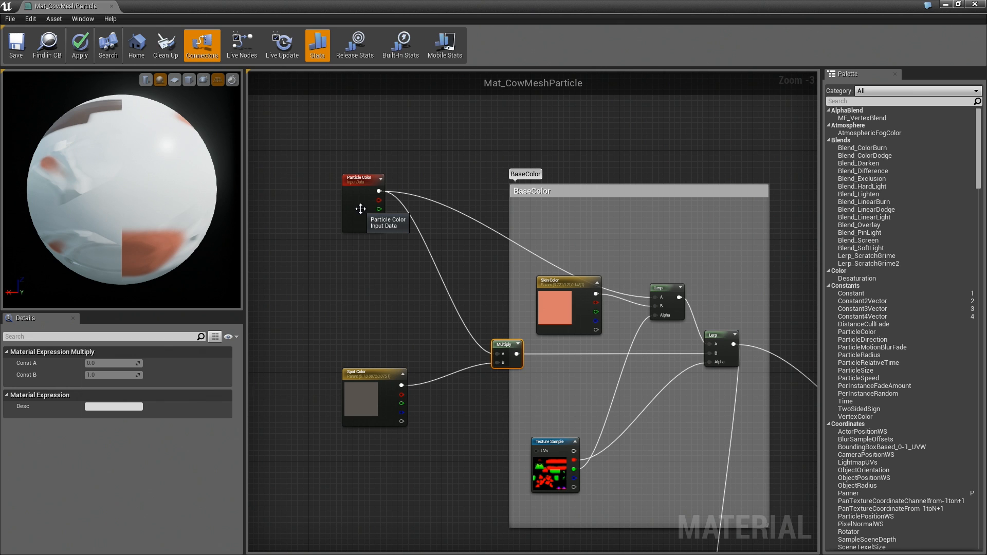
- Apply and save the changes to Mat_CowMeshParticle, and close its material editor
mouse_move(119, 172)
mouse_down()
mouse_move(93, 155)
mouse_move(119, 172)
mouse_up()
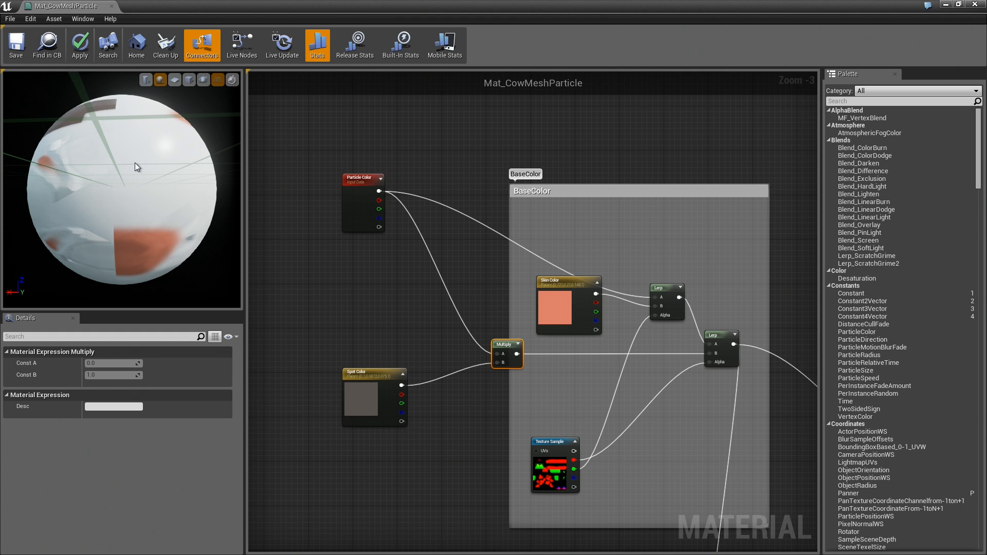
click(80, 52)
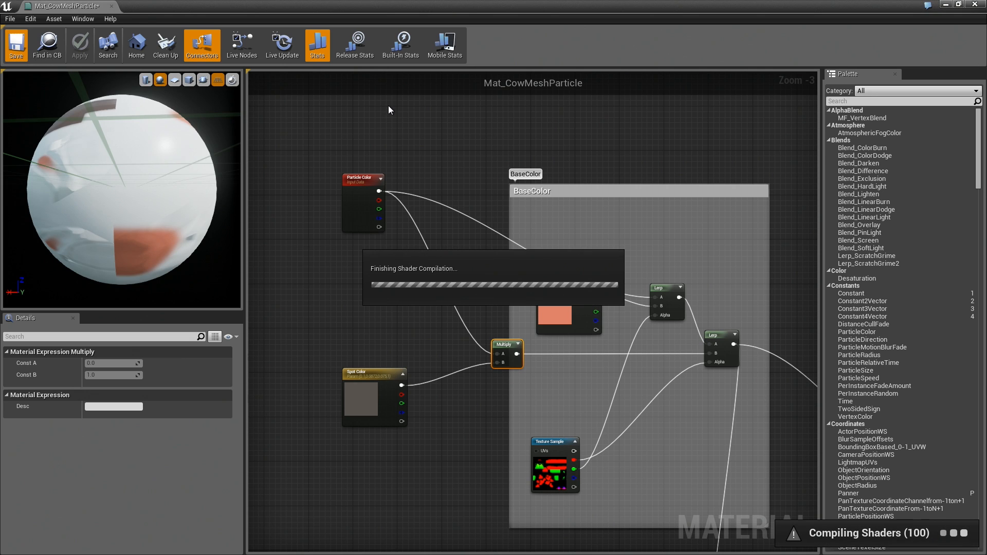
key(ctrl+s)
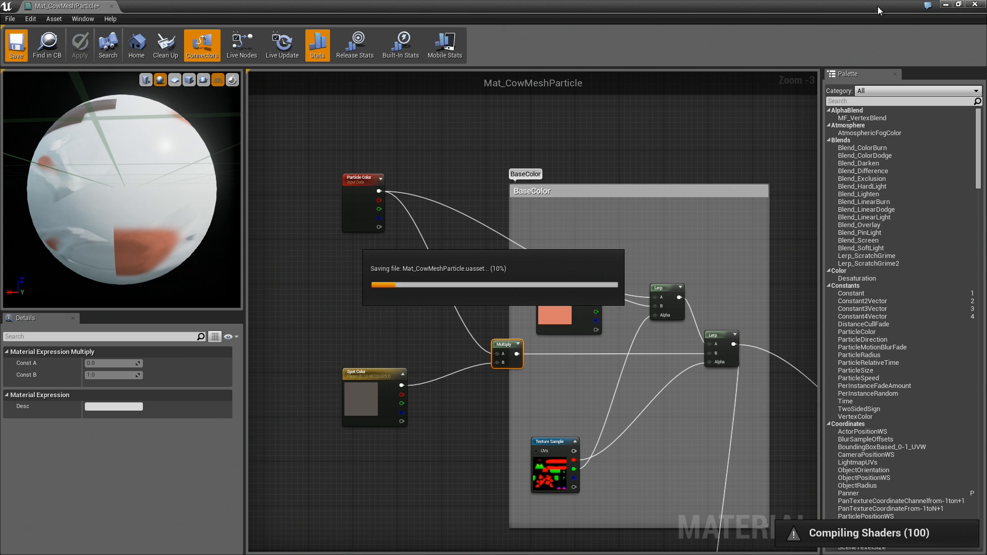
click(976, 6)
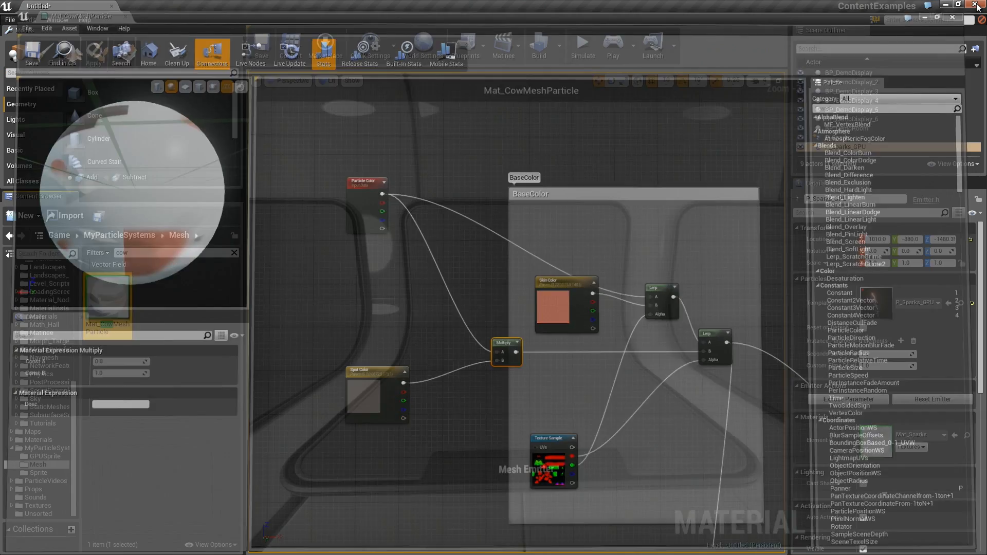
- Create a particle system named MeshParticles in the Mesh folder, clear the asset filter text and open the new system for editing
right_click(155, 294)
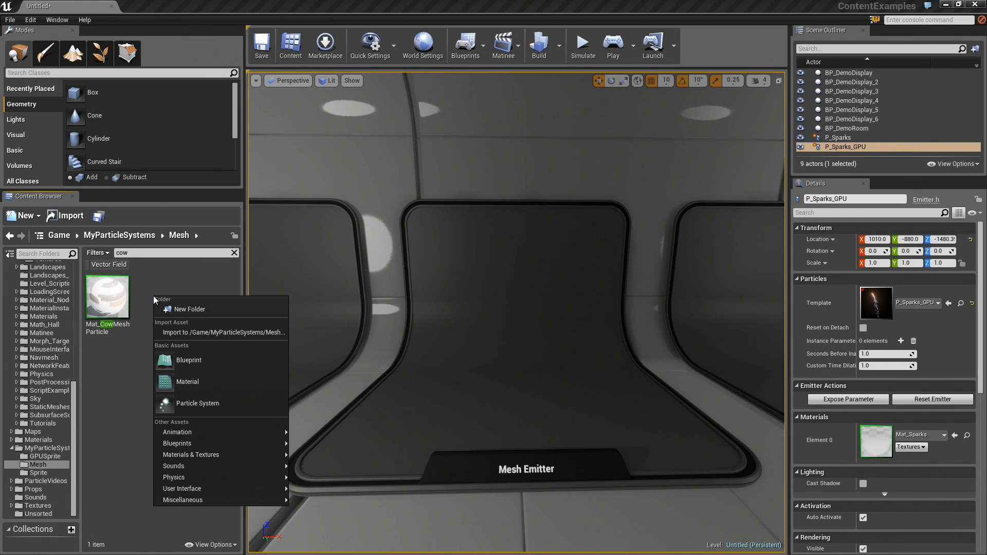
click(186, 403)
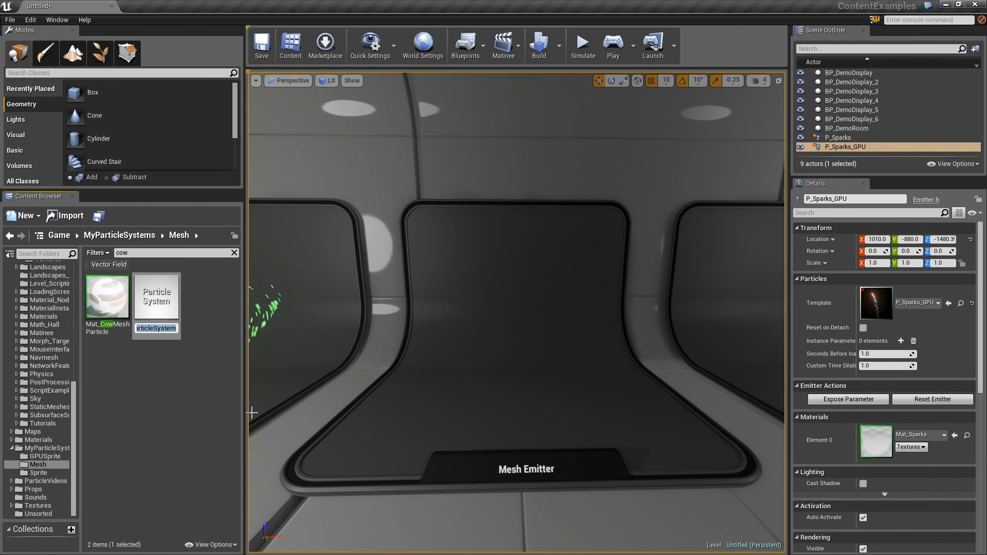
text(Mr)
text(shParticle)
key(Return)
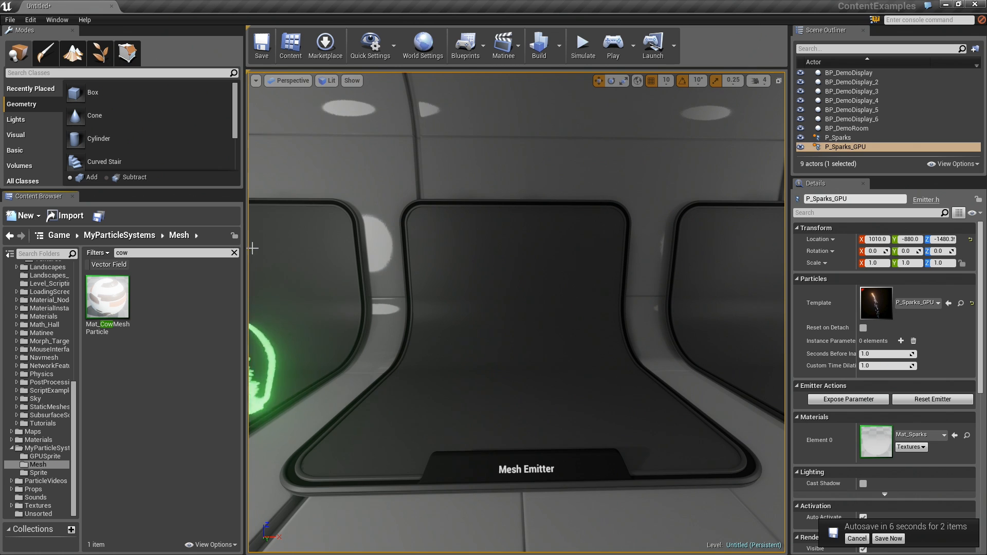
click(234, 252)
double_click(157, 296)
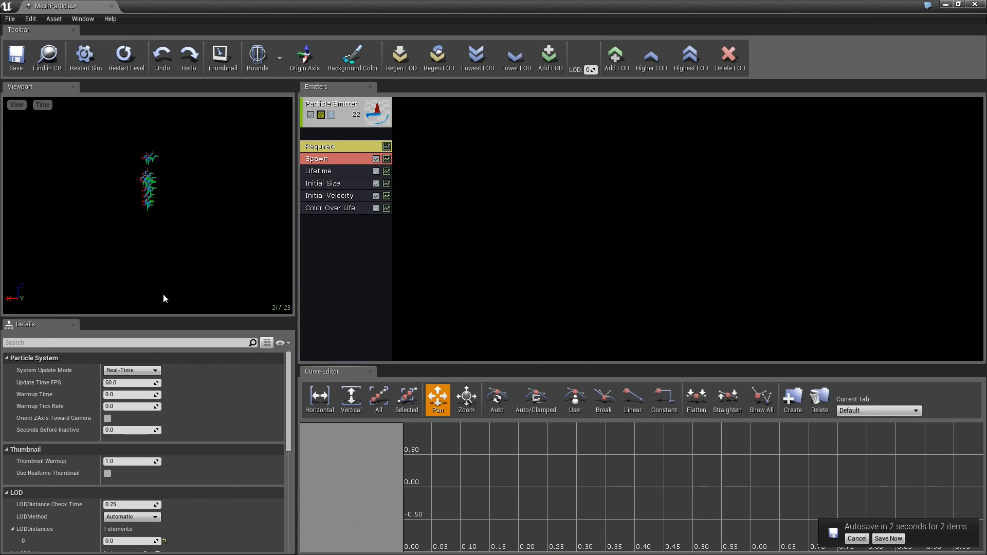
- Add a New Mesh Data type module to the particle emitter
right_click(347, 134)
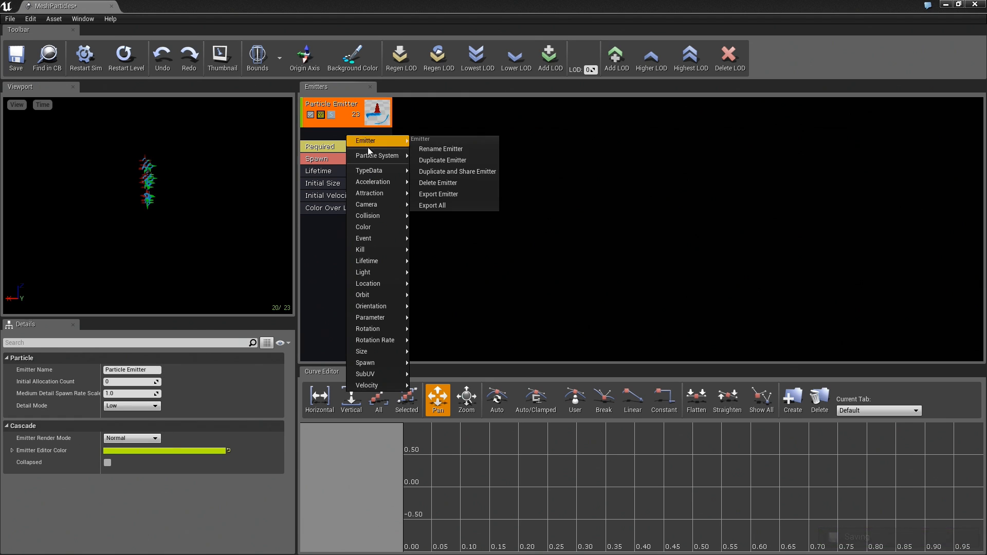
mouse_move(372, 174)
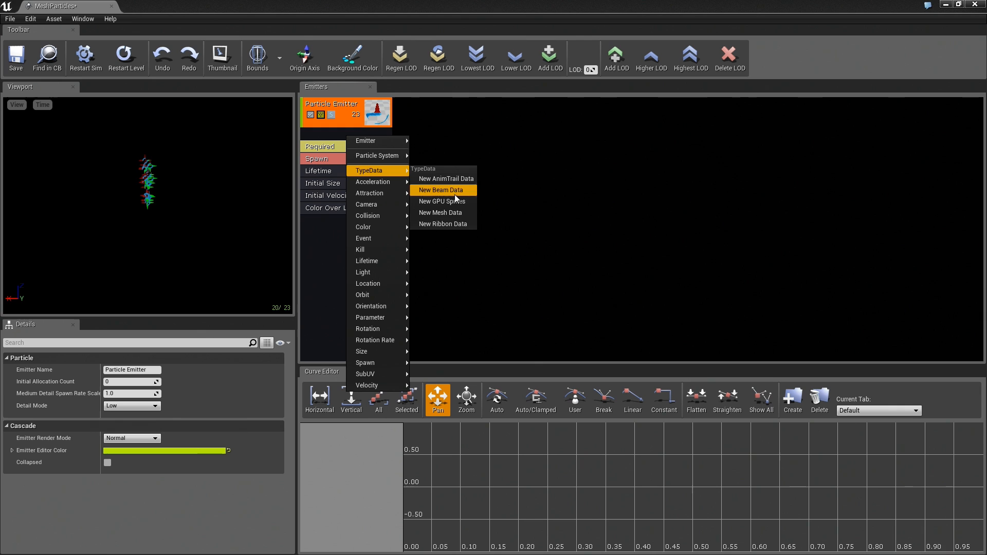
click(451, 214)
mouse_move(186, 215)
mouse_down()
mouse_move(163, 215)
mouse_move(137, 180)
mouse_move(146, 170)
mouse_move(196, 214)
mouse_up()
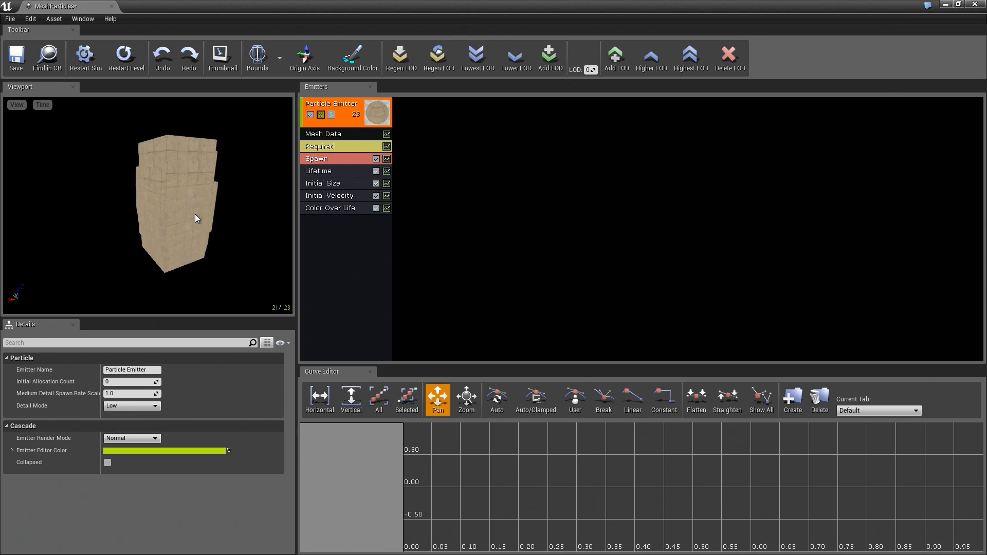
- Assign the SM_Toy_Cow static mesh to the emitter's Mesh Data module
click(337, 135)
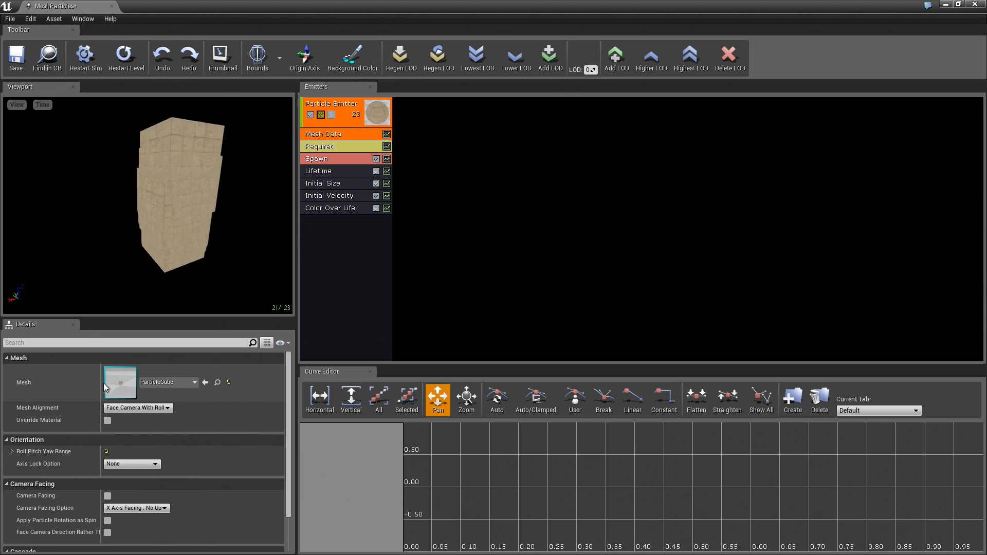
click(194, 384)
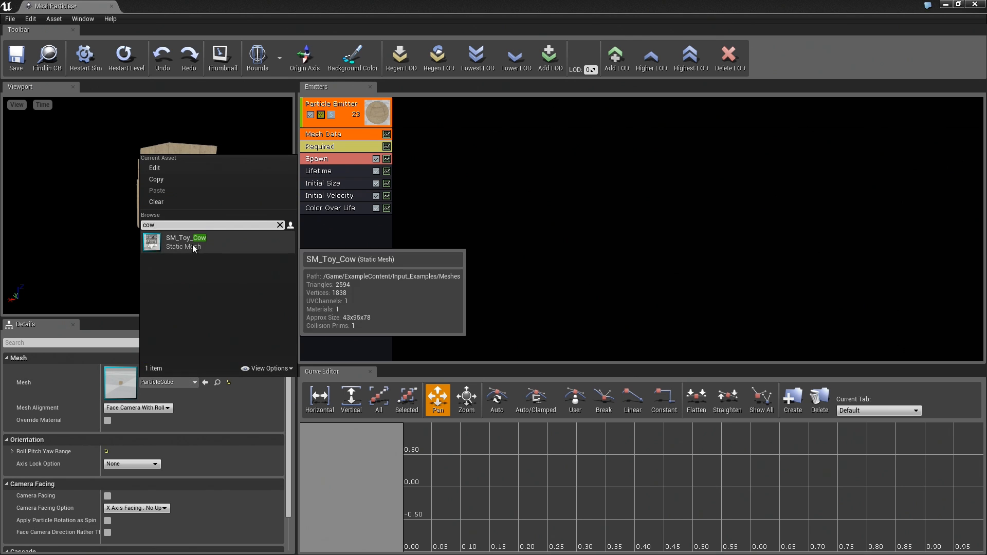
click(193, 243)
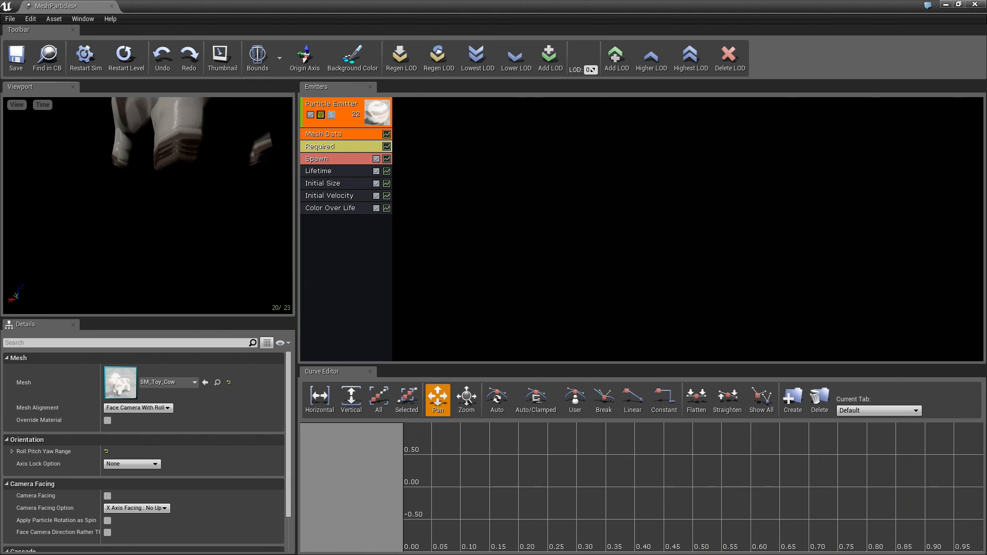
drag(202, 182, 203, 135)
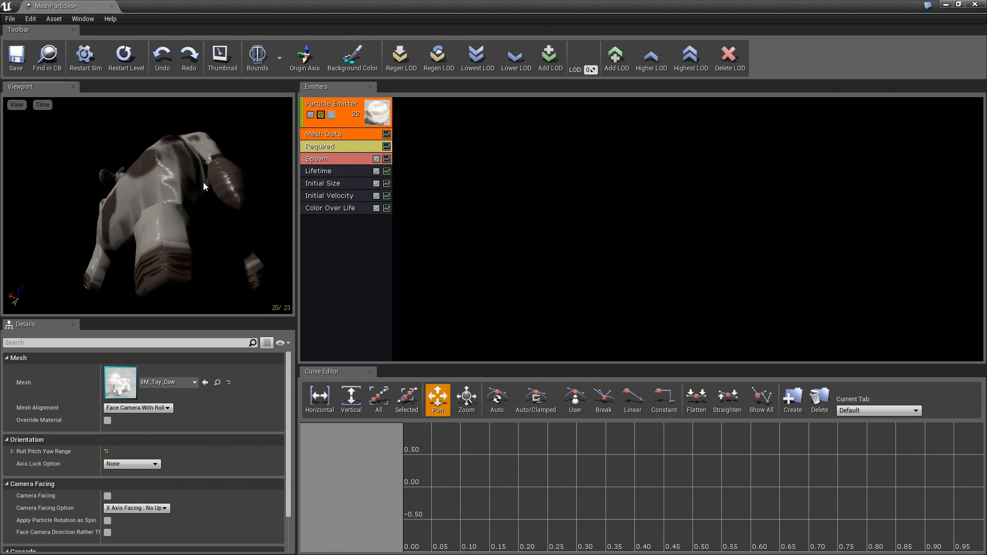
- Set the Initial Size distribution to a maximum of 1.0 and minimum of 0.2 in X, Y and Z, with locked axes XYZ
click(349, 185)
click(126, 395)
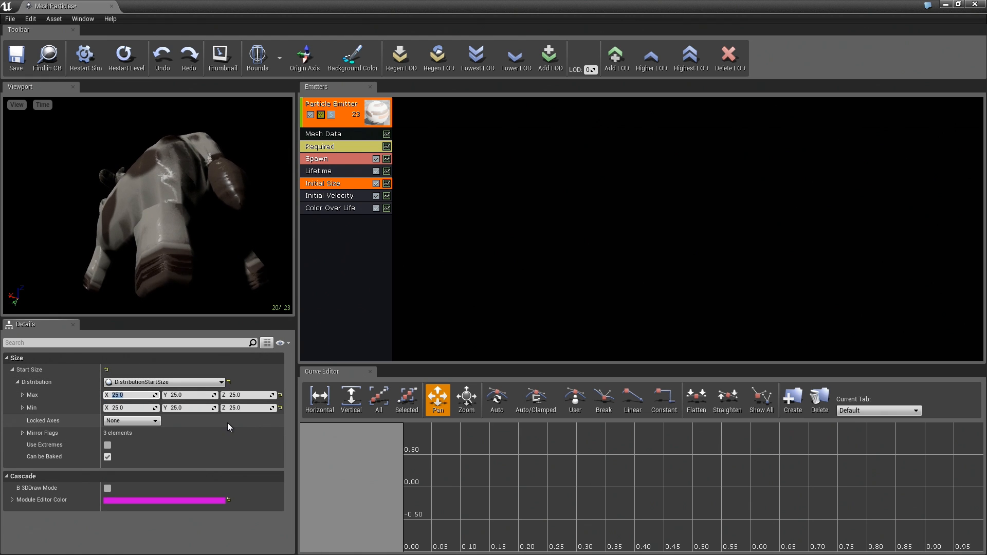
text(1)
key(Tab)
text(1)
key(Tab)
text(1)
key(Tab)
text(0.2)
key(Tab)
text(0.2)
key(Tab)
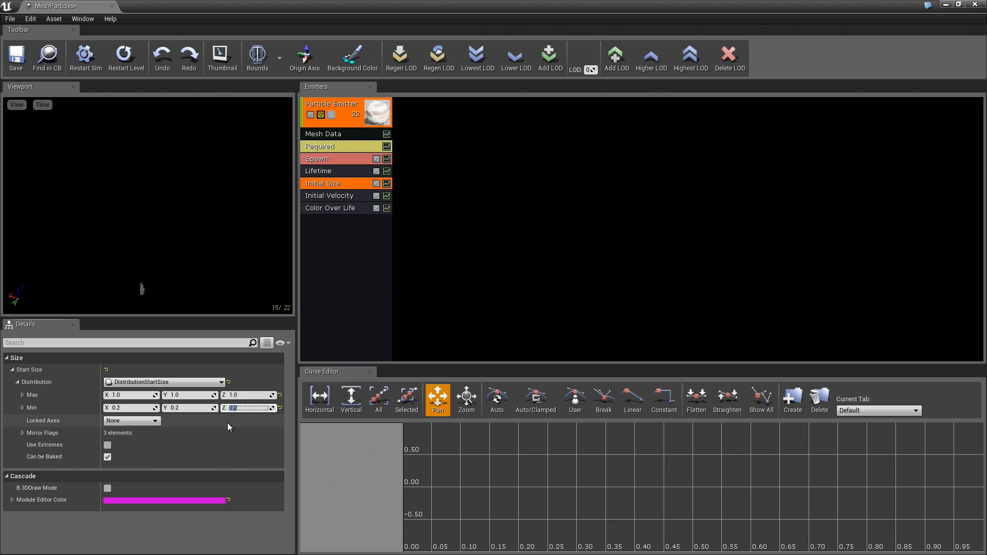
text(0.2)
key(Tab)
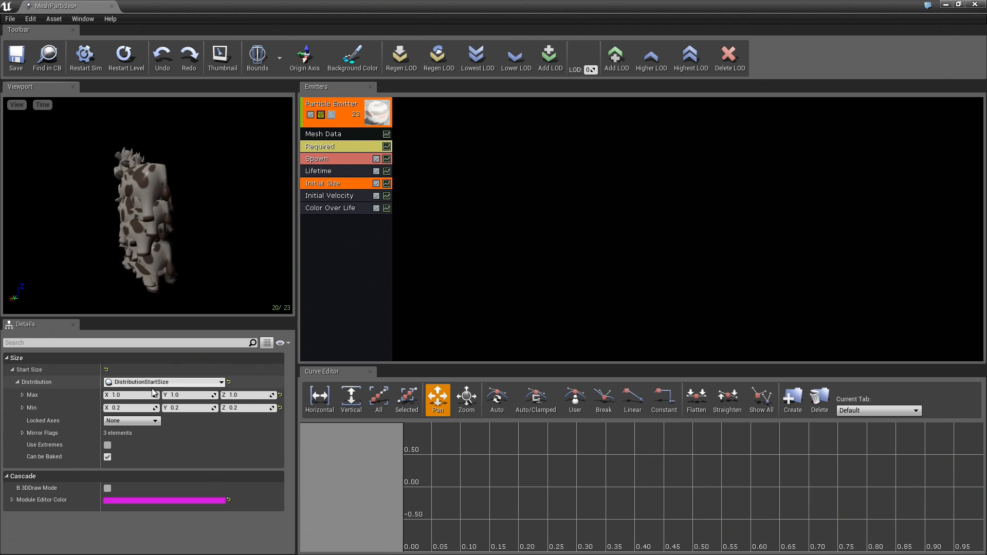
click(119, 421)
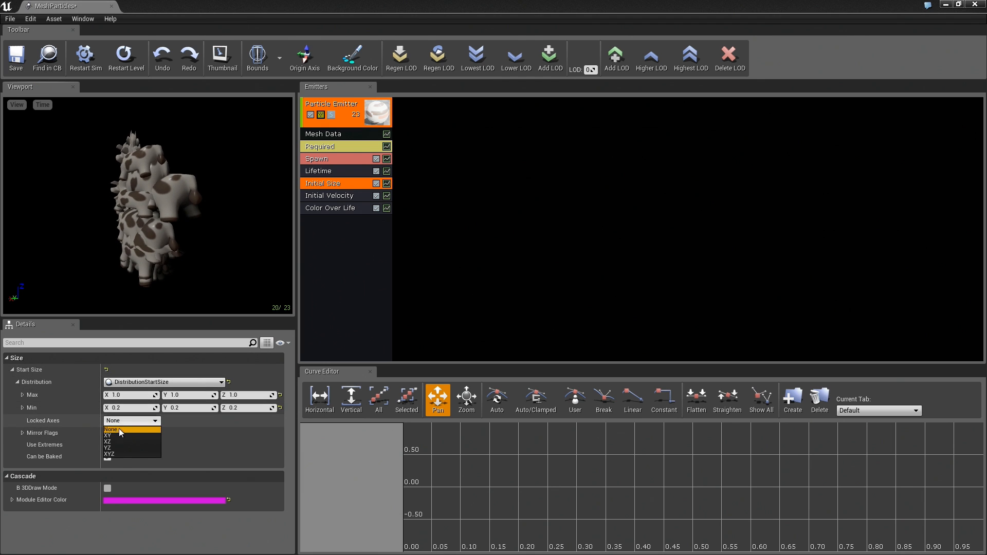
click(118, 455)
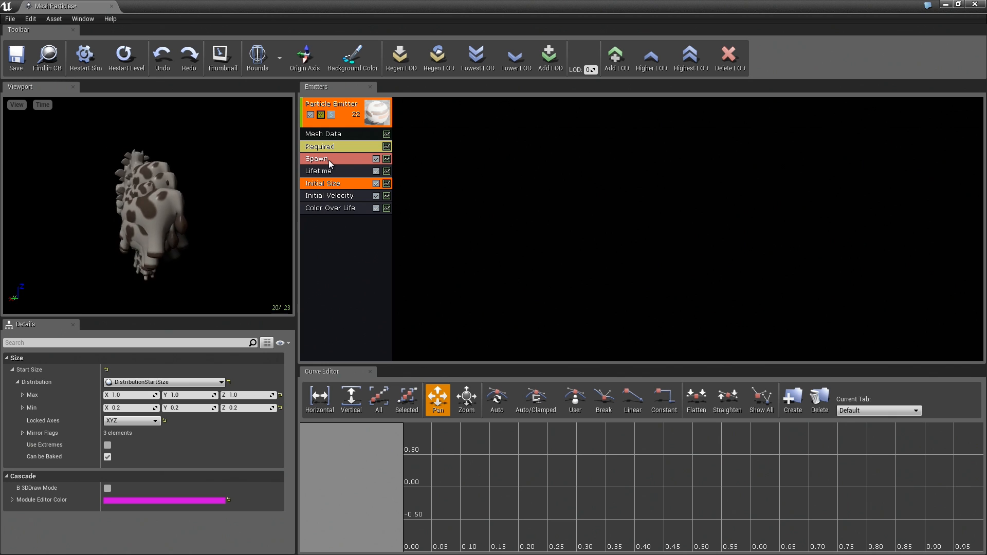
- Add a Sphere location module to the emitter and enable its 3D draw mode
right_click(326, 224)
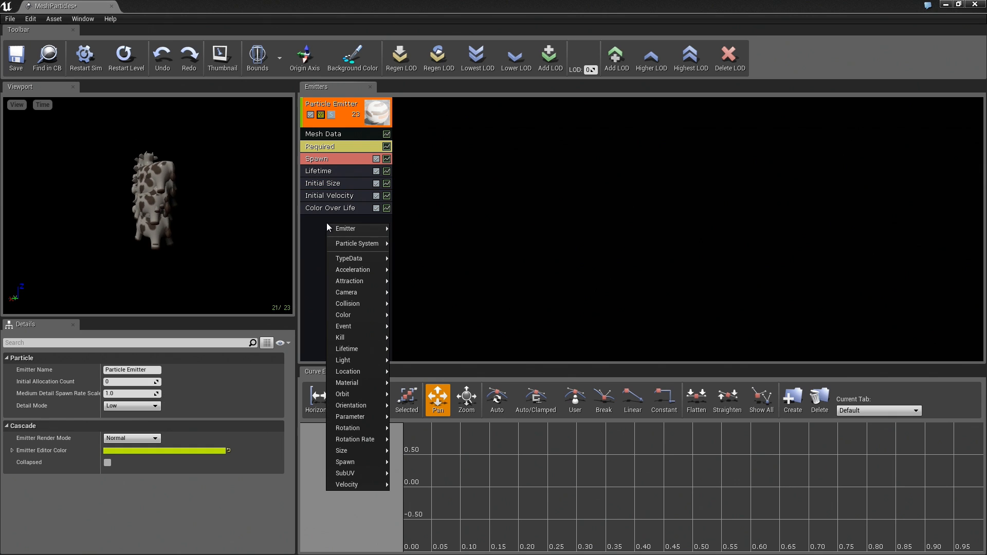
mouse_move(358, 370)
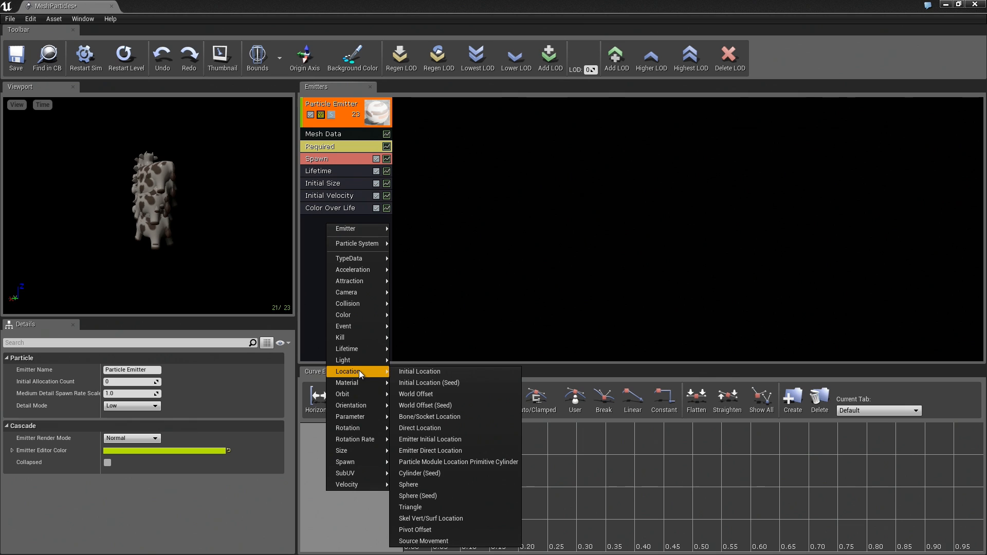
click(408, 485)
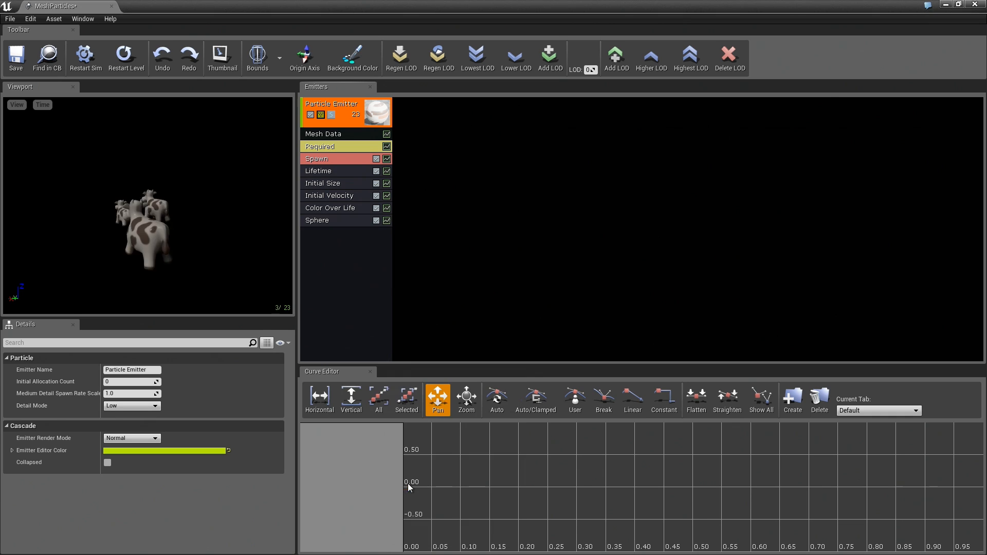
click(325, 222)
scroll(22, 537, down, 3)
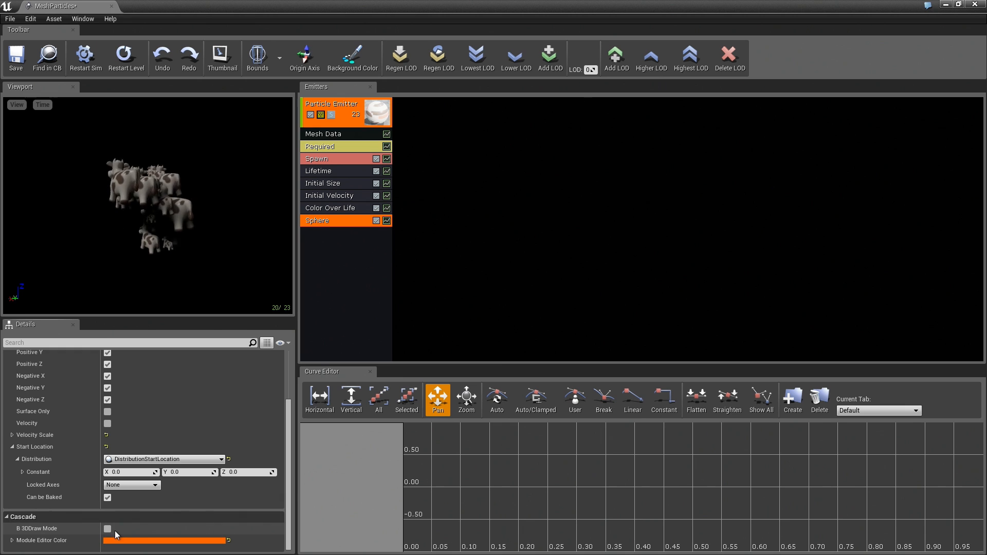
click(108, 528)
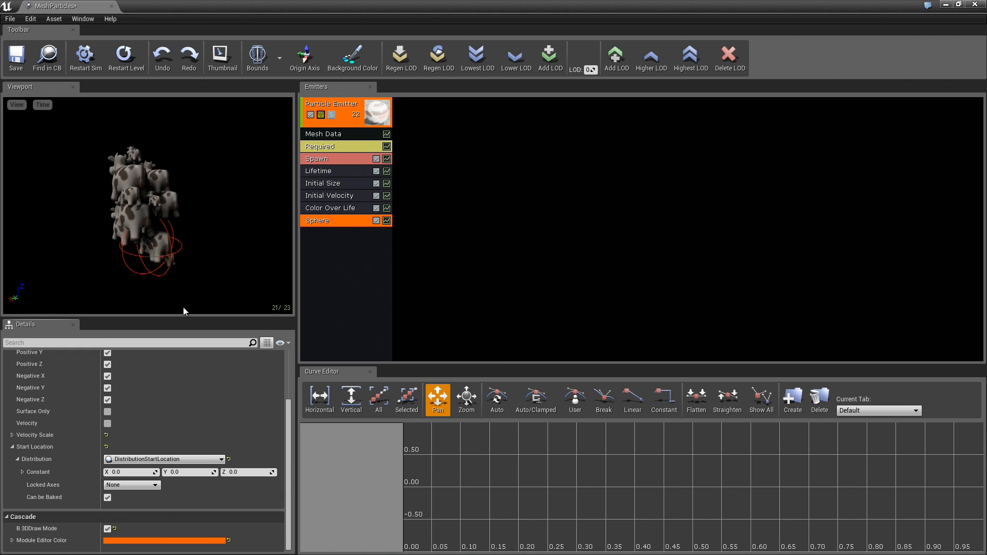
- Increase the Sphere module's constant start radius to about 124
scroll(186, 452, up, 3)
scroll(186, 493, down, 1)
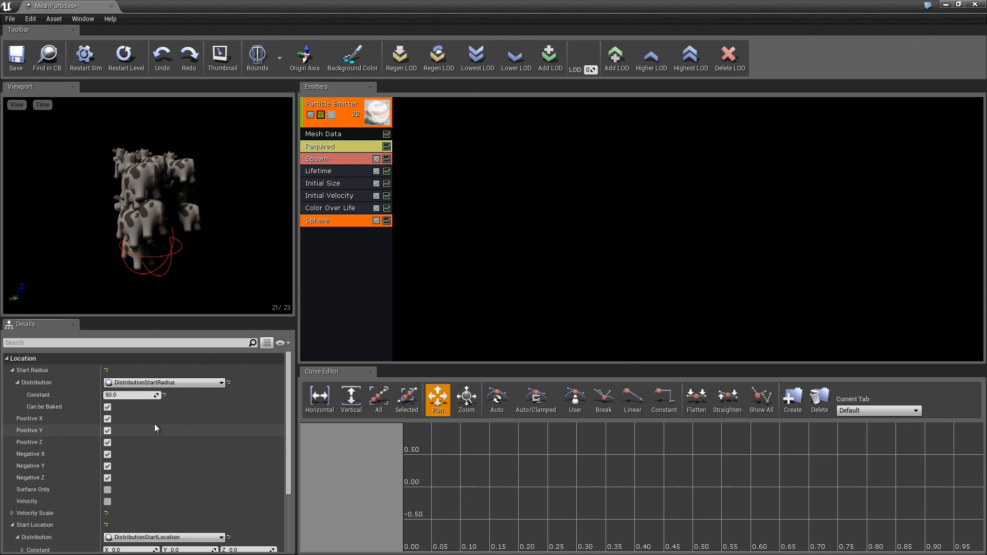
drag(154, 395, 195, 395)
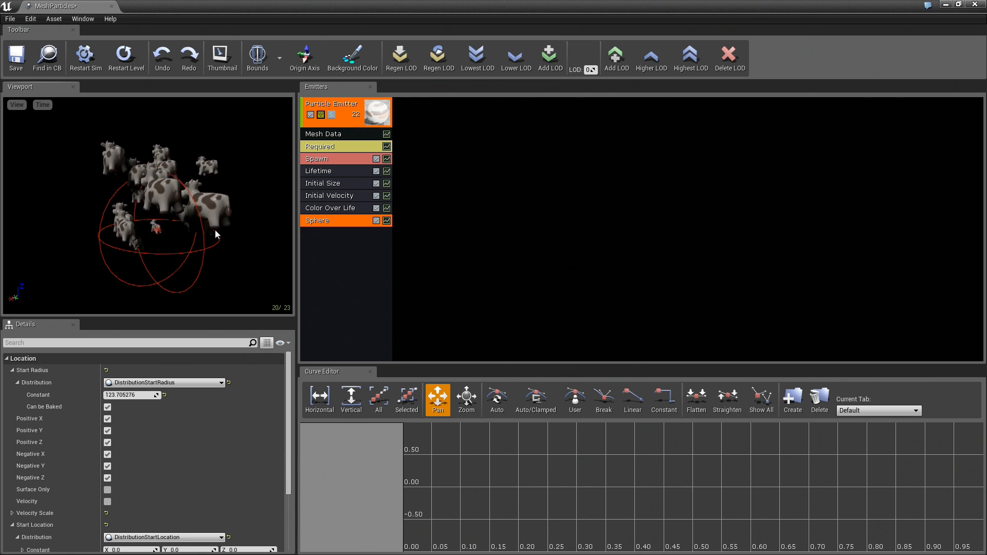
- Place MeshParticles in the level at the Mesh Emitter display and raise it slightly, keeping the particle editor window beside the level view
drag(218, 7, 952, 87)
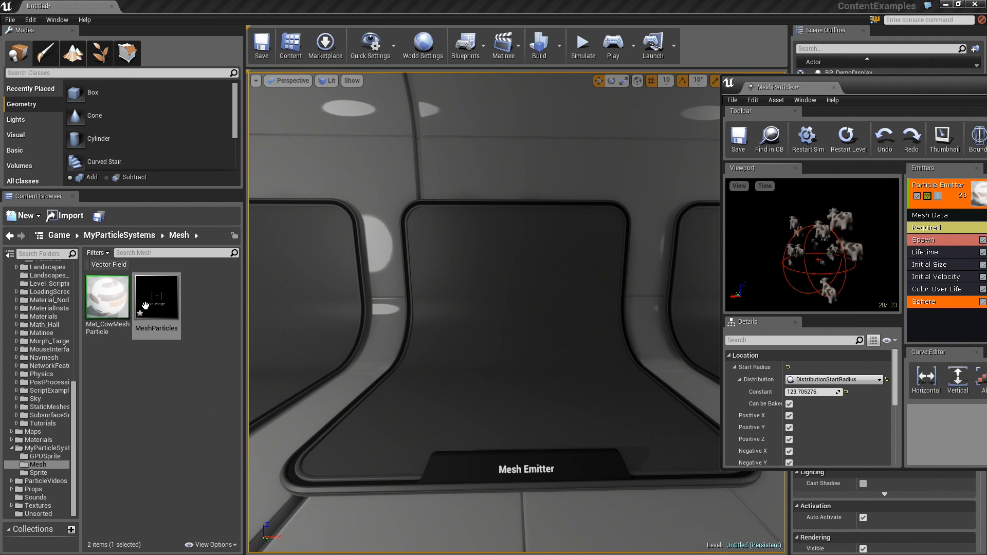
drag(156, 301, 524, 192)
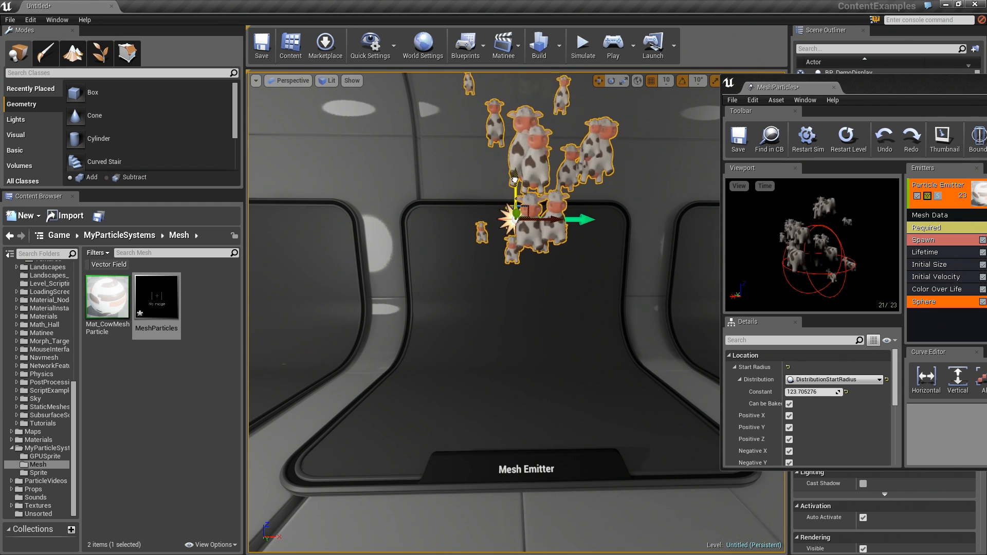
drag(515, 172, 515, 149)
drag(899, 84, 747, 49)
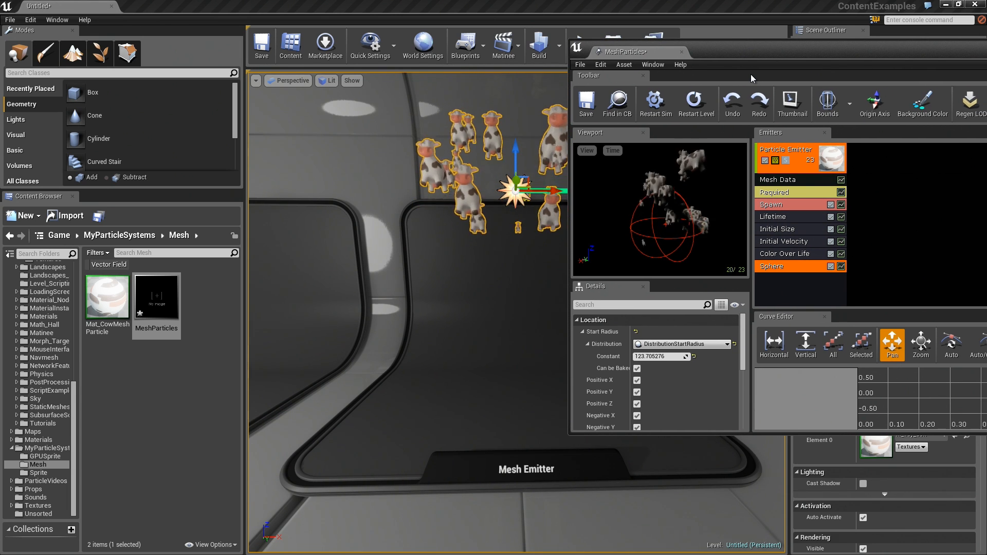
right_drag(463, 257, 473, 257)
right_drag(423, 233, 465, 221)
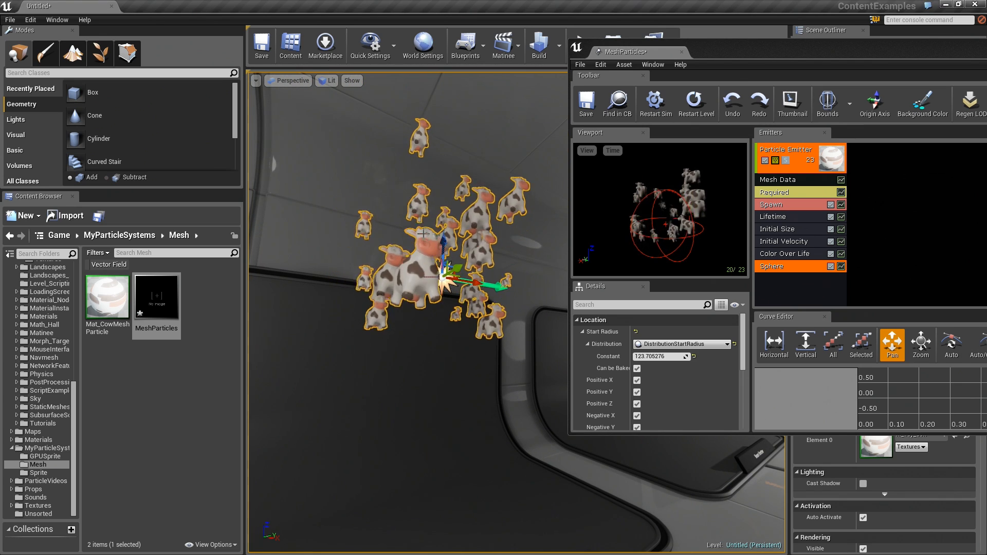
- Delete the Color Over Life module from the particle emitter
click(785, 253)
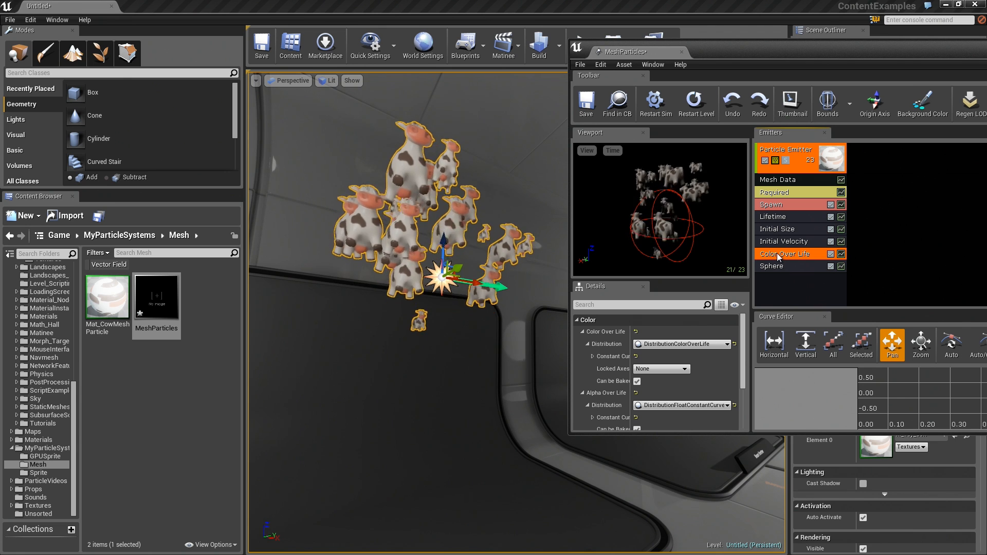
key(Delete)
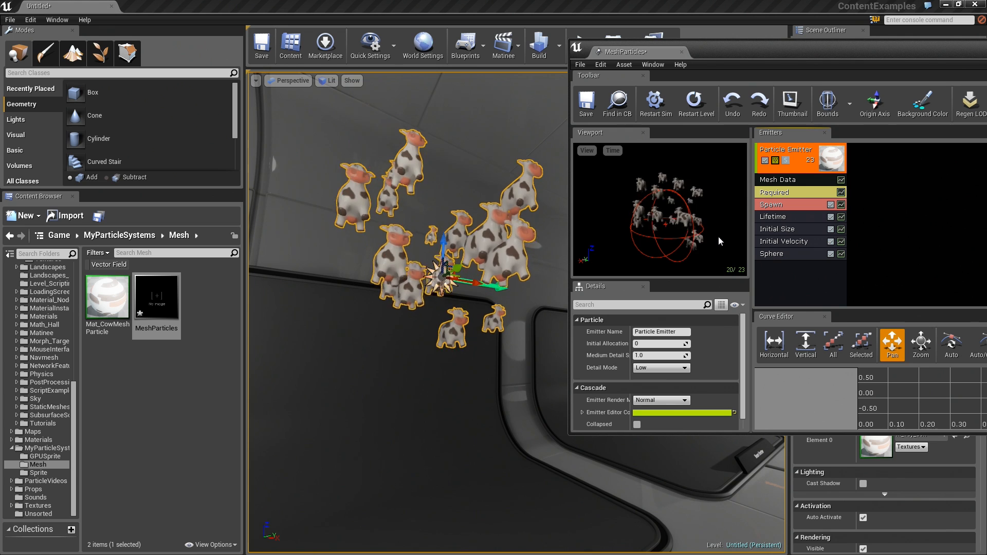
- Enable Override Material in the Mesh Data module and assign Mat_CowMeshParticle as the emitter material in the Required module
click(772, 180)
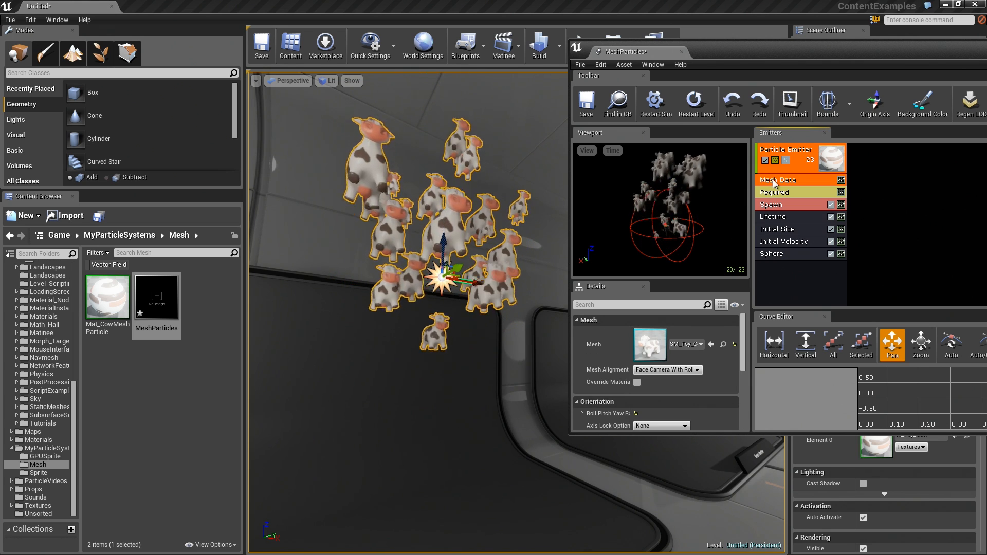
click(636, 382)
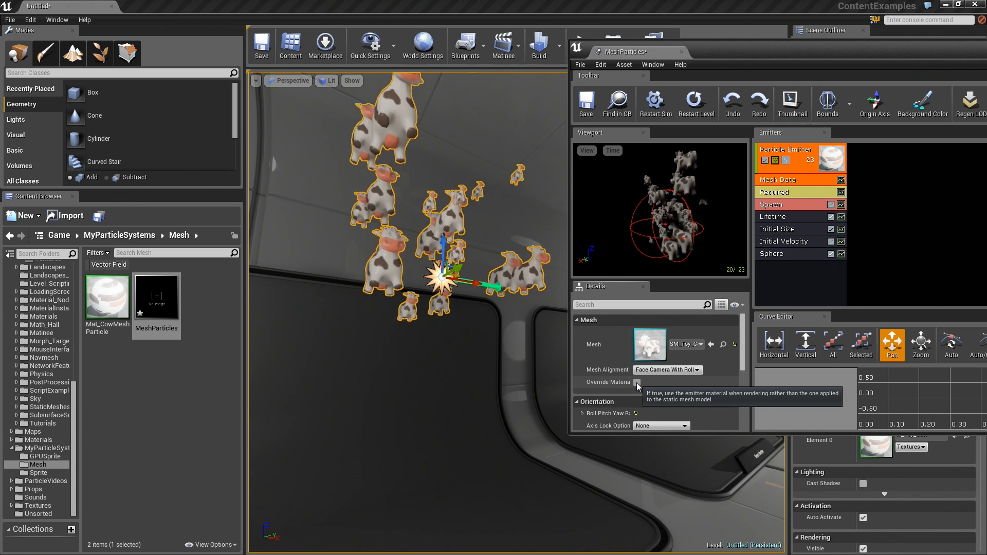
click(786, 192)
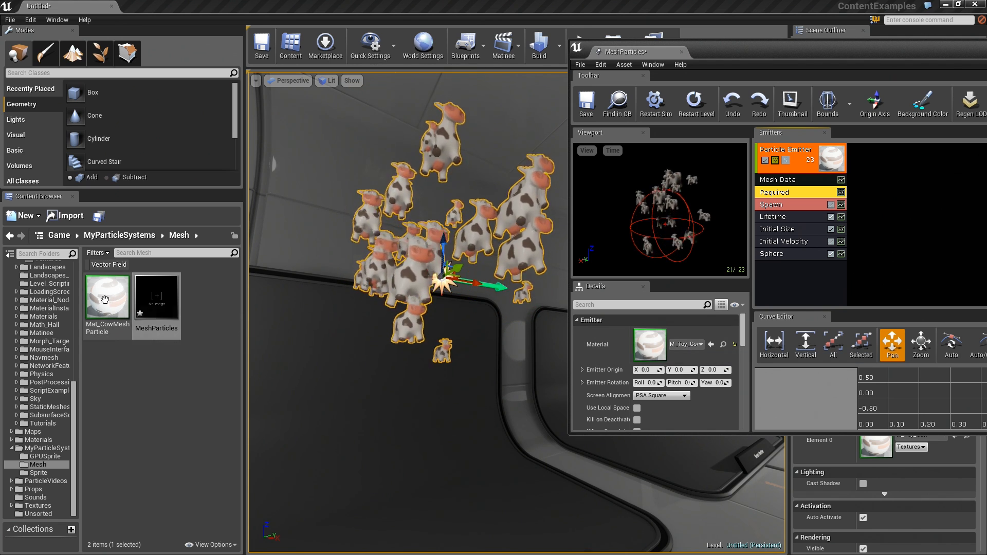
drag(108, 301, 644, 349)
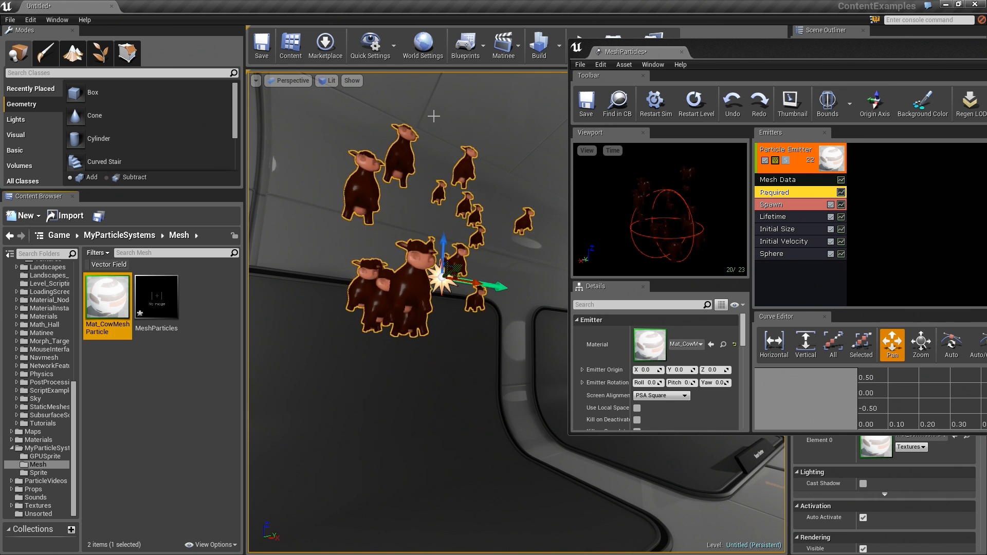
- Add an Initial Color module to the emitter and move it directly below Lifetime in the module stack
right_click(786, 270)
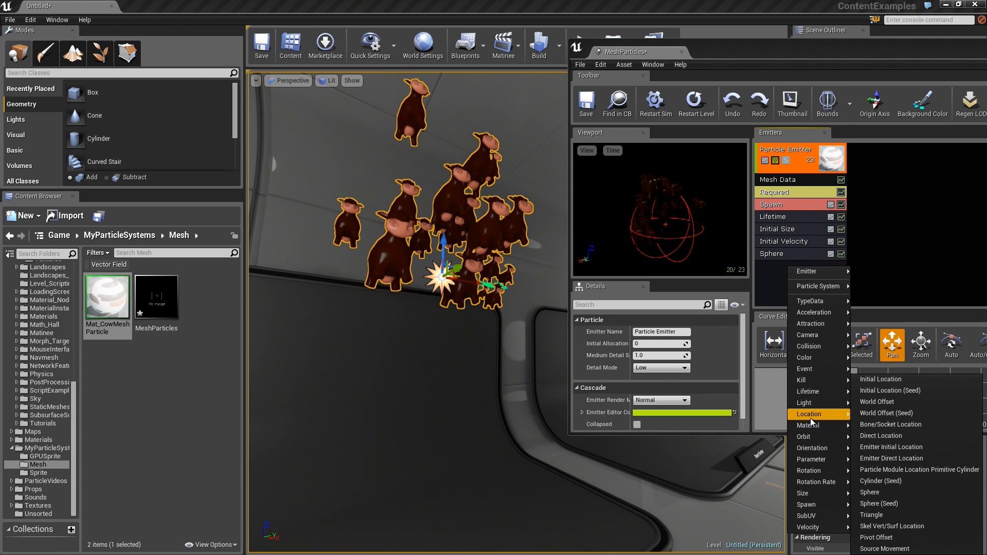
mouse_move(815, 355)
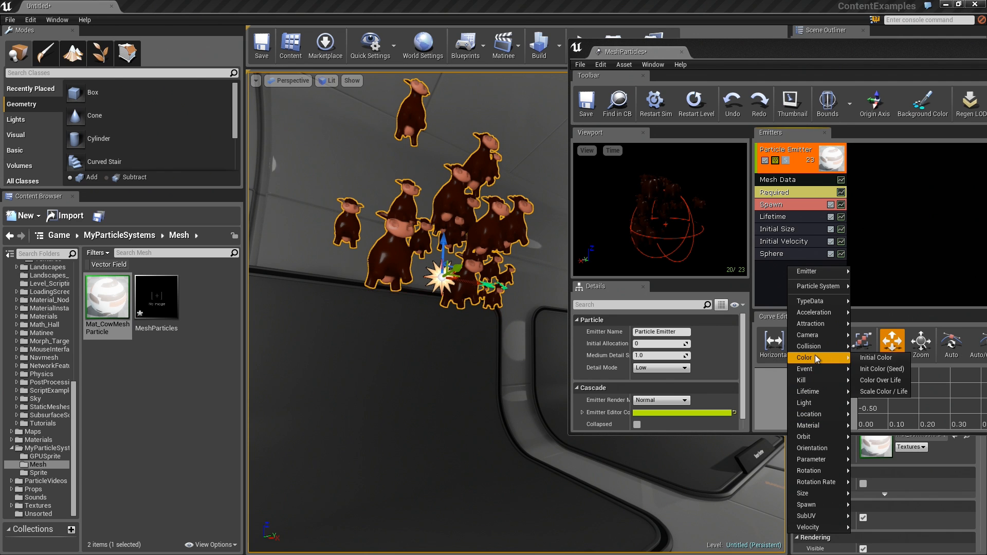
click(869, 359)
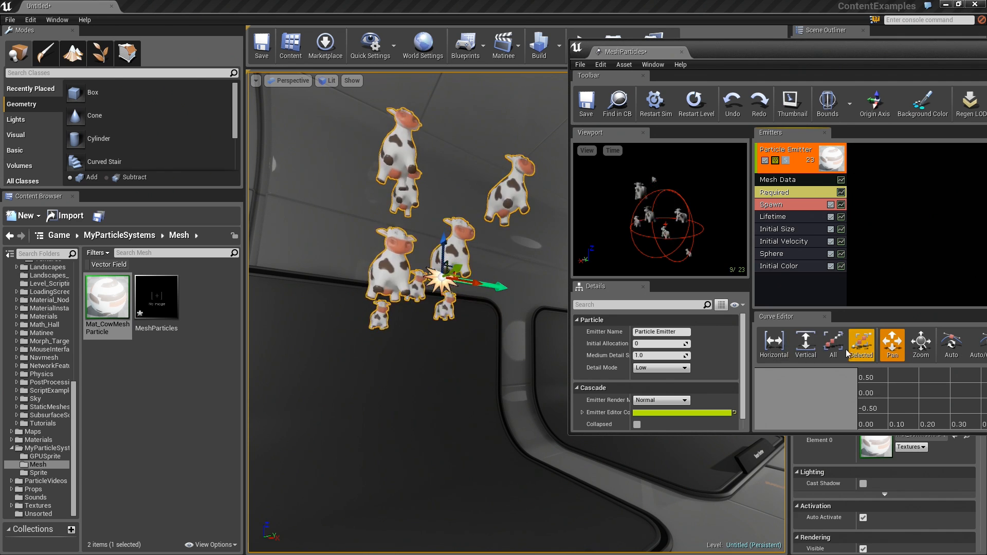
drag(778, 267, 775, 234)
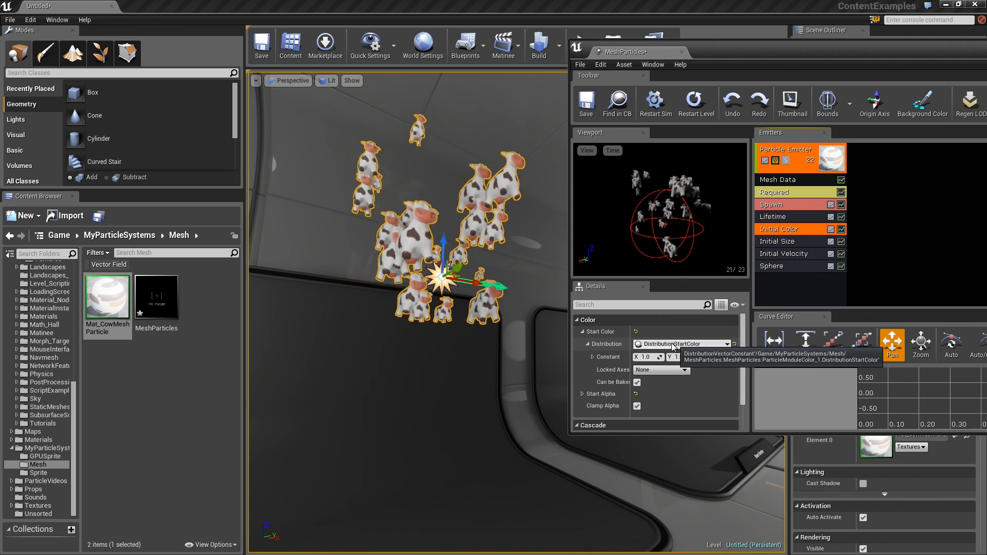
- Change the Start Color distribution to DistributionVectorUniform and set its maximum to 1.0 in X, Y and Z
click(656, 348)
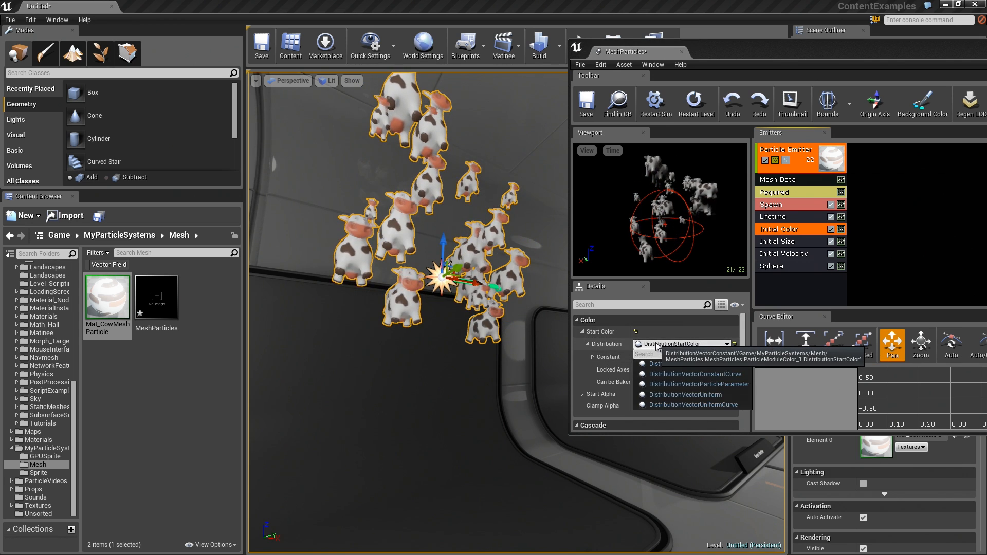
click(709, 392)
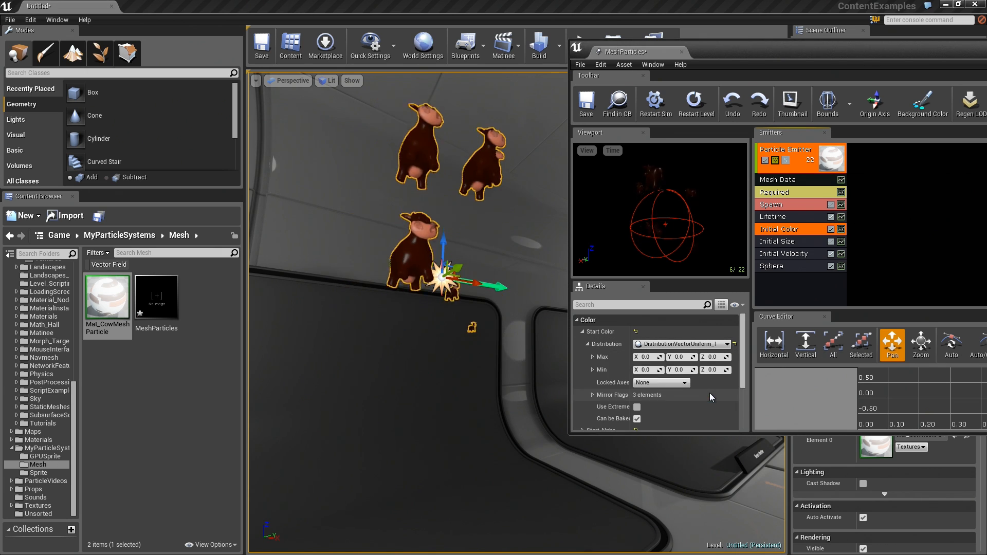
click(644, 357)
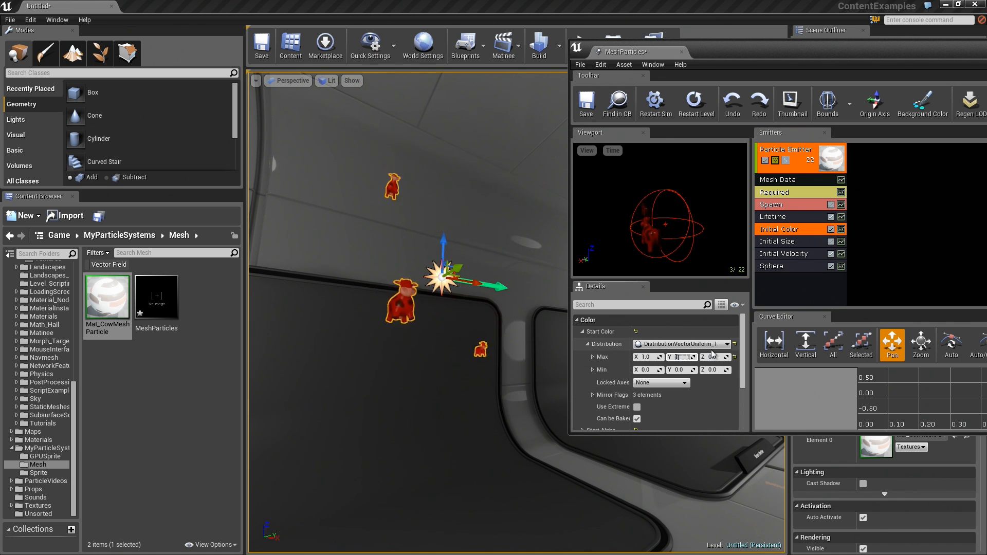
text(1)
key(Return)
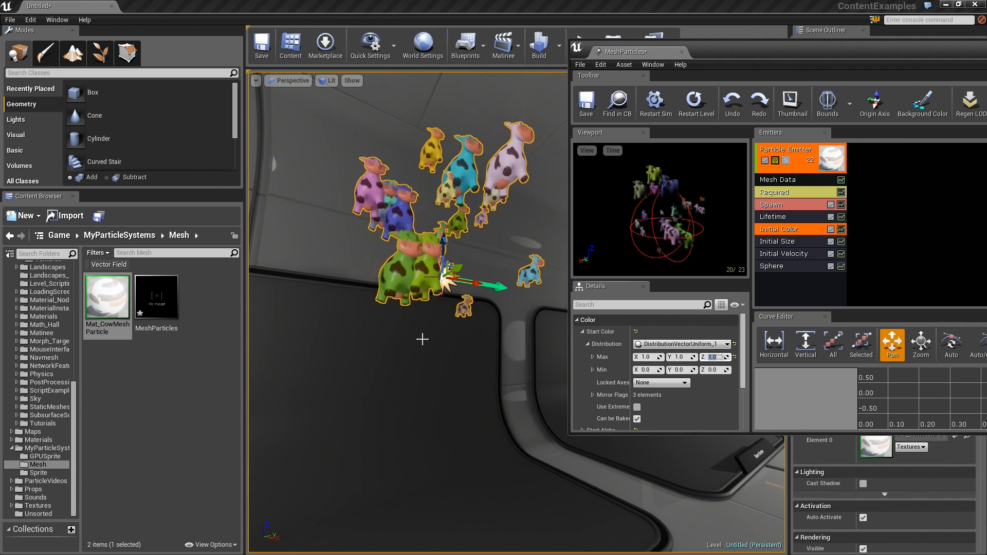
right_drag(416, 343, 417, 345)
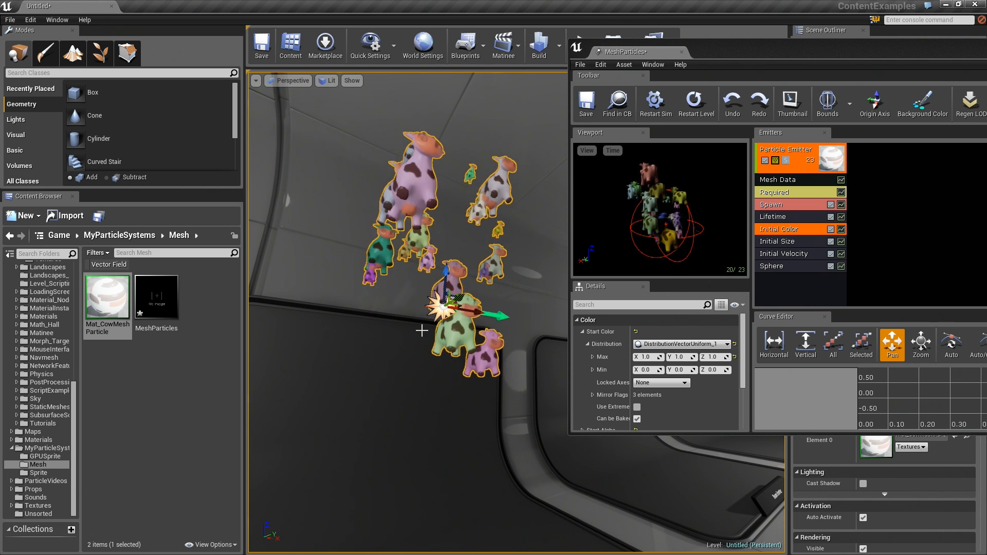
- Add an Init Mesh Rotation module to the emitter
right_click(785, 280)
mouse_move(786, 284)
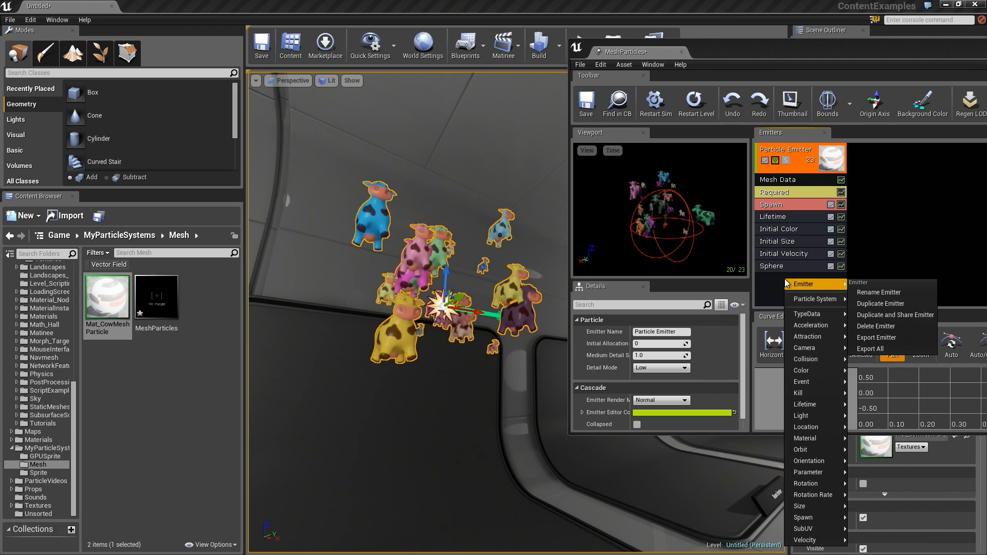
mouse_move(809, 482)
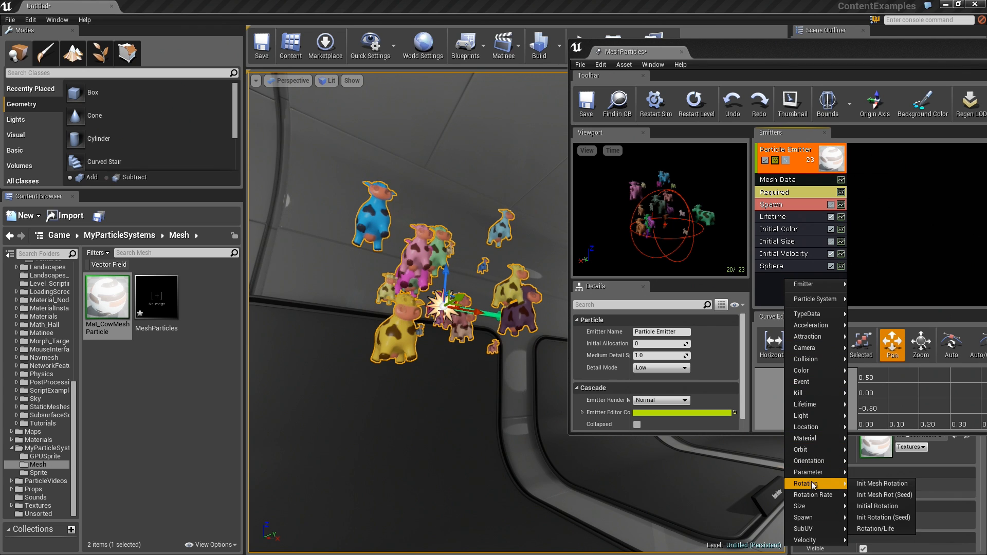
click(891, 483)
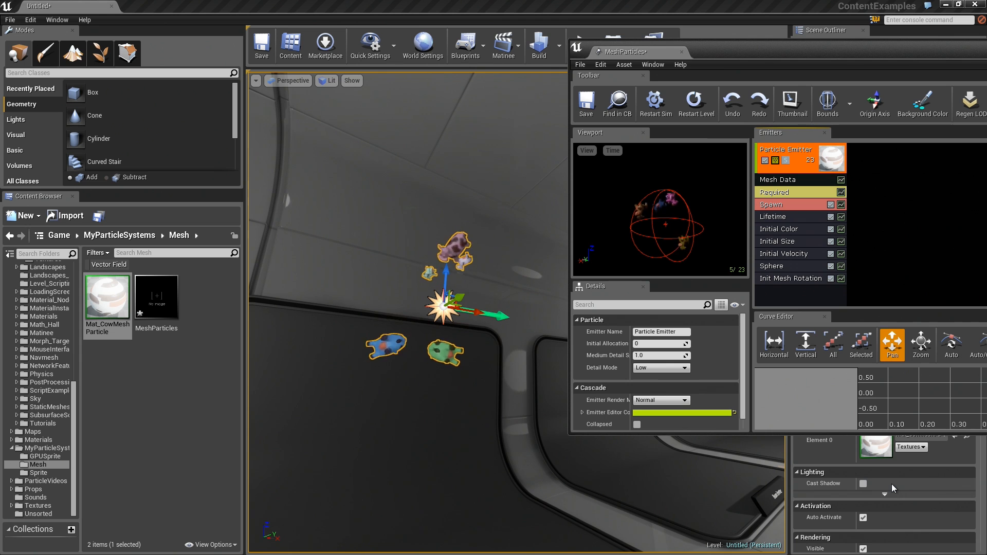
- Set the Init Mesh Rotation module's minimum start rotation to -1.0 in X, Y and Z
click(790, 278)
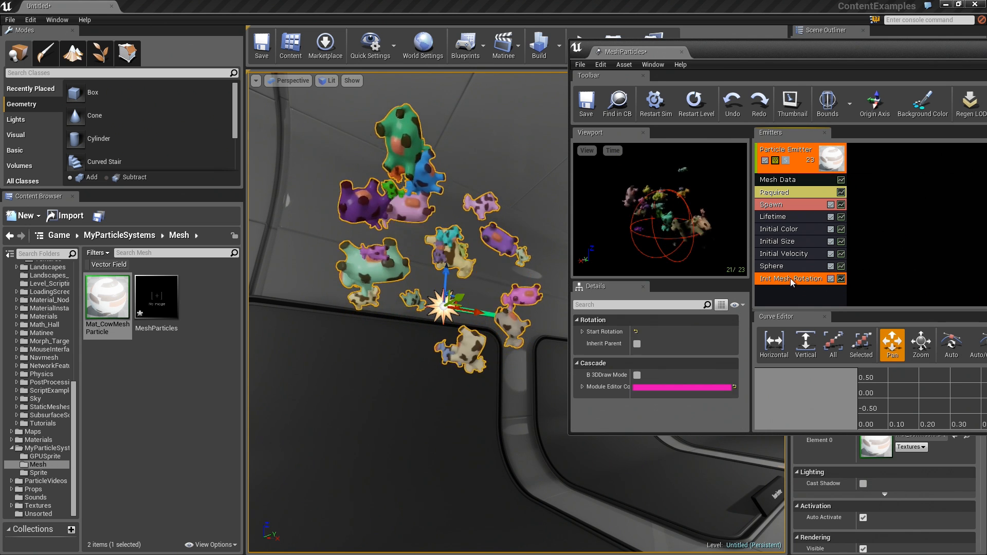
click(582, 332)
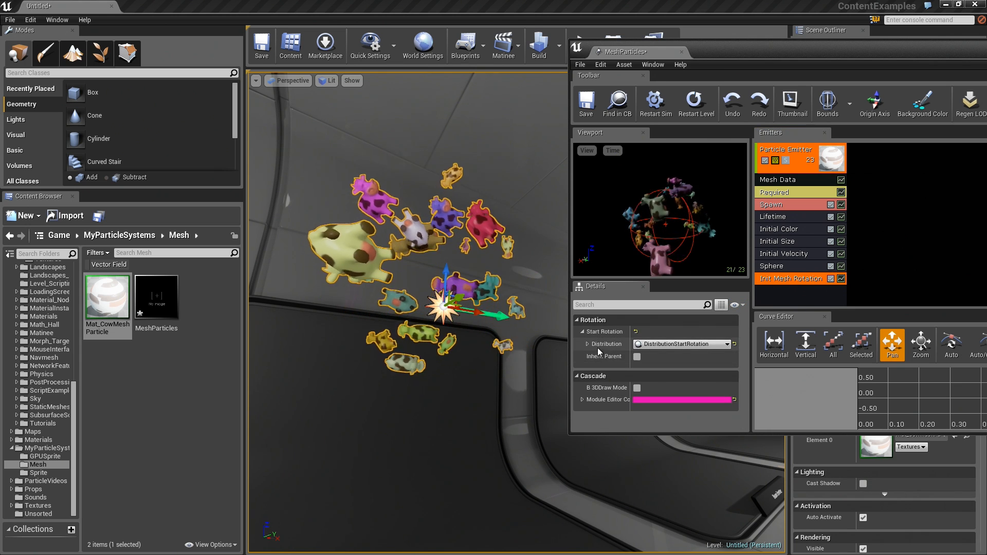
click(588, 344)
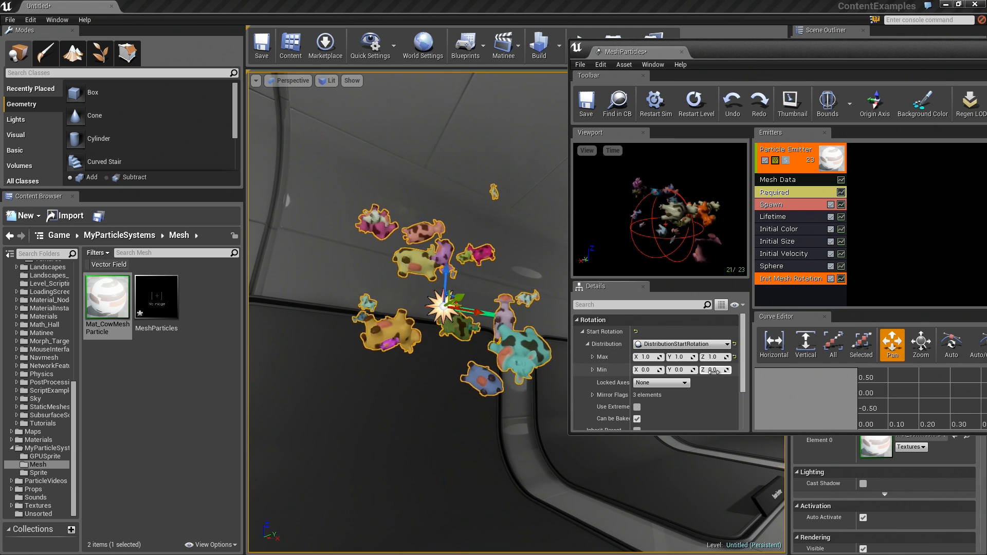
click(645, 370)
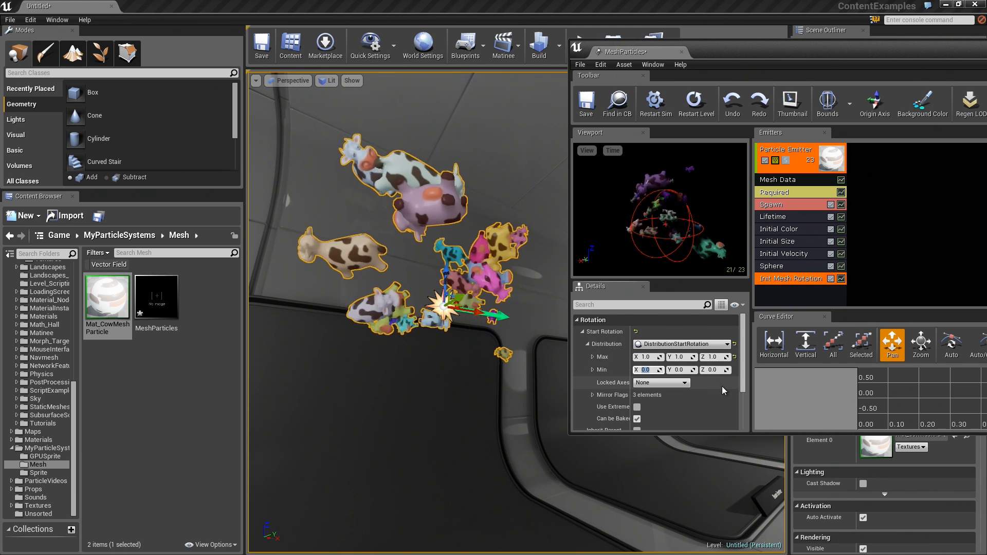
text(-1)
key(Tab)
text(-1)
key(Tab)
text(-1)
key(Return)
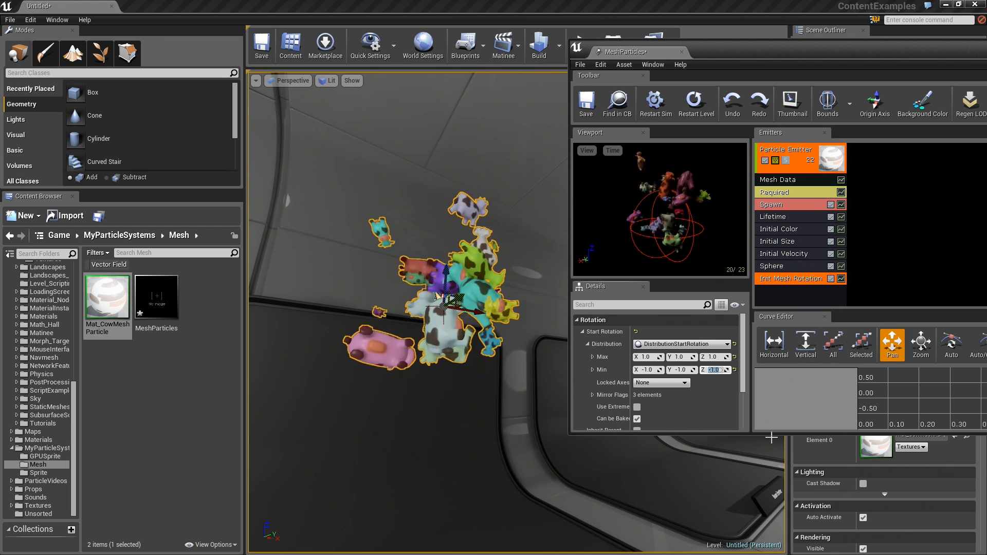
- Widen the level viewport by narrowing the neighbouring browser area, and make the particle editor window taller
right_drag(720, 463, 761, 468)
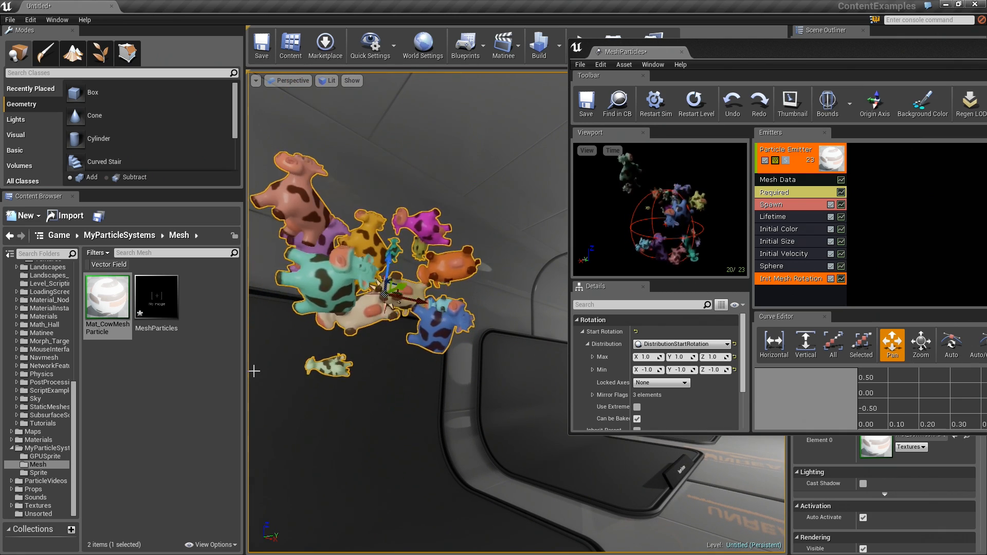
drag(246, 368, 107, 369)
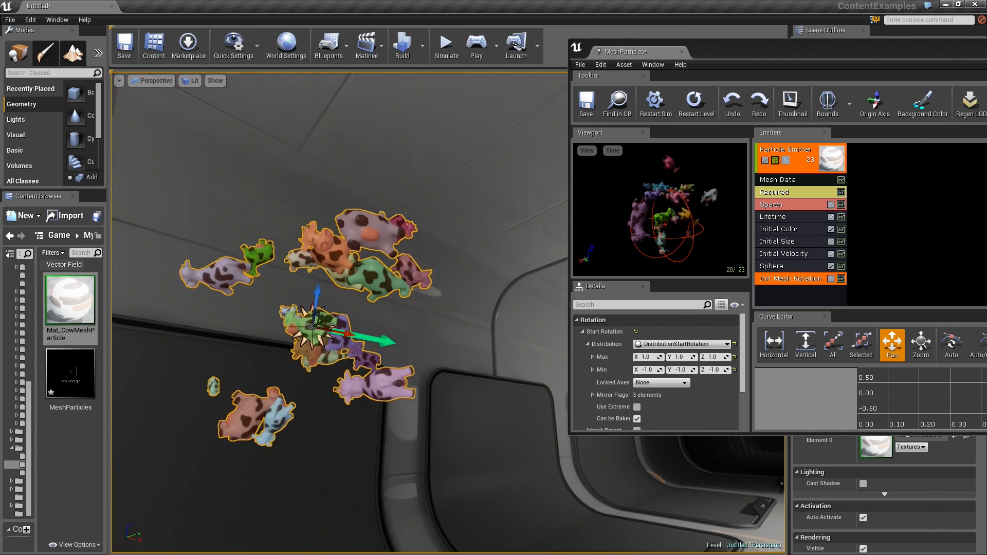
mouse_move(746, 49)
mouse_down()
mouse_move(731, 59)
mouse_move(741, 44)
mouse_up()
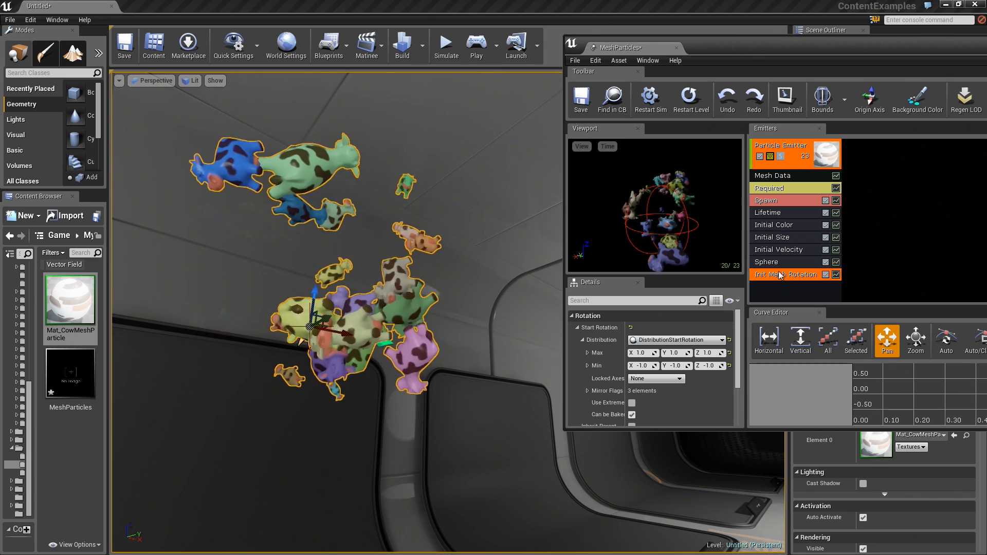
drag(715, 430, 715, 537)
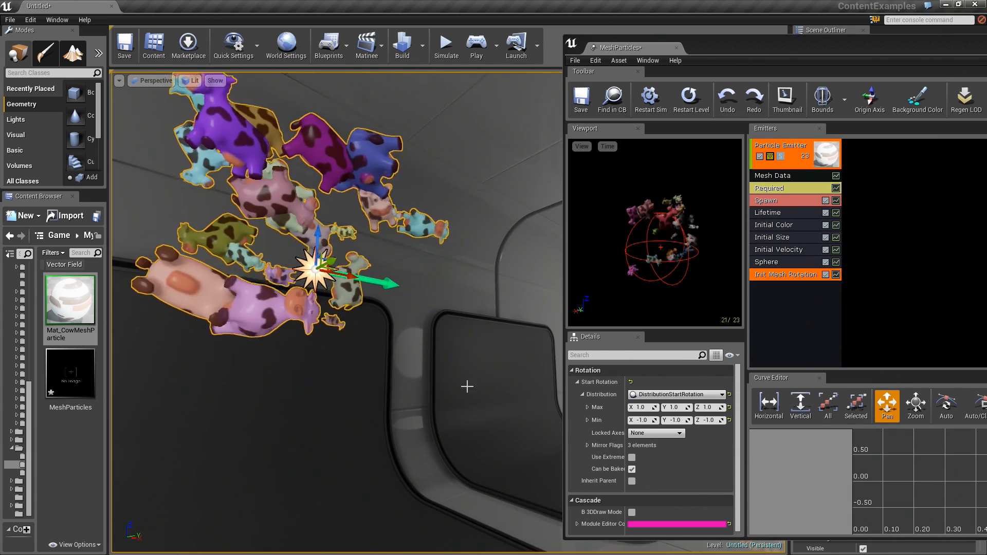
- Add a Const Acceleration module to the emitter and set its Z acceleration to -980
right_click(778, 288)
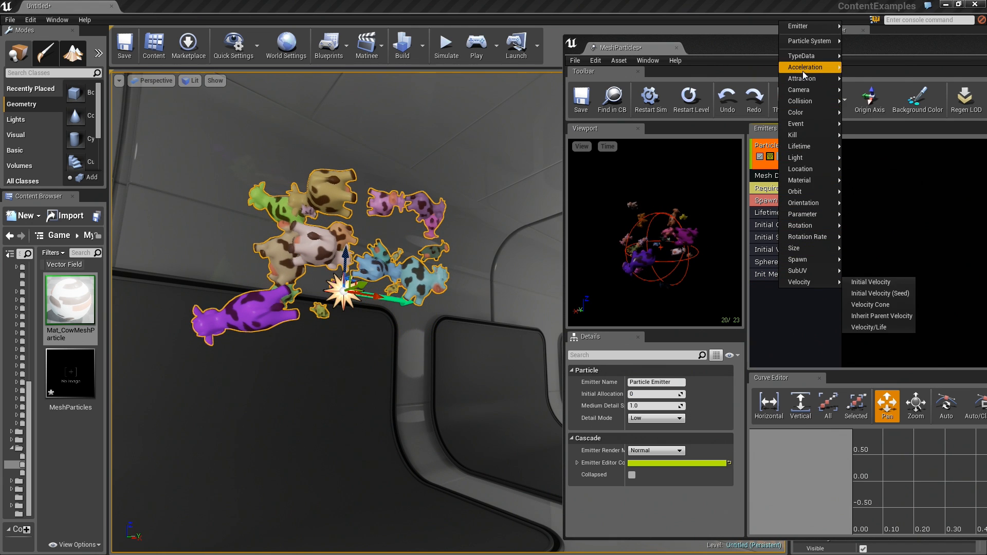
mouse_move(817, 68)
click(870, 82)
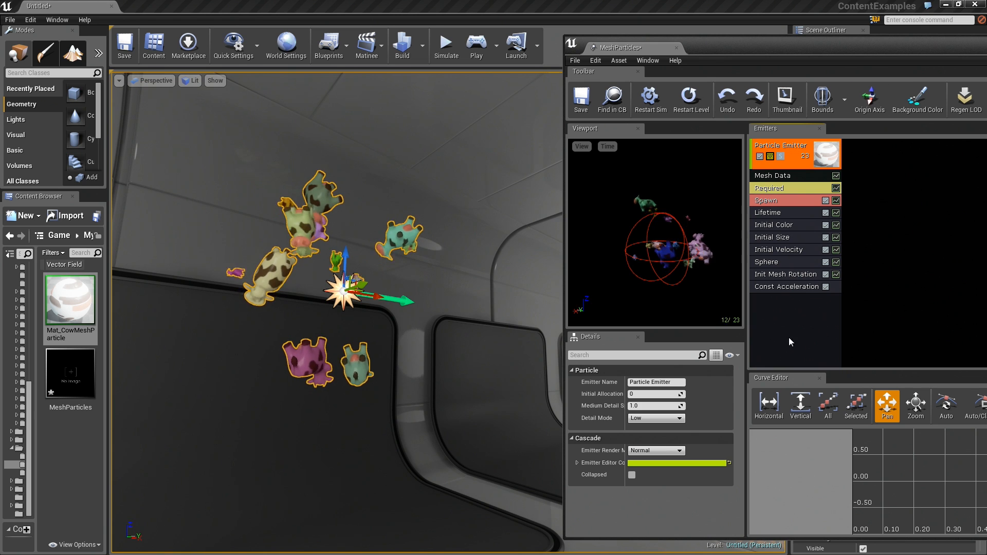
click(708, 382)
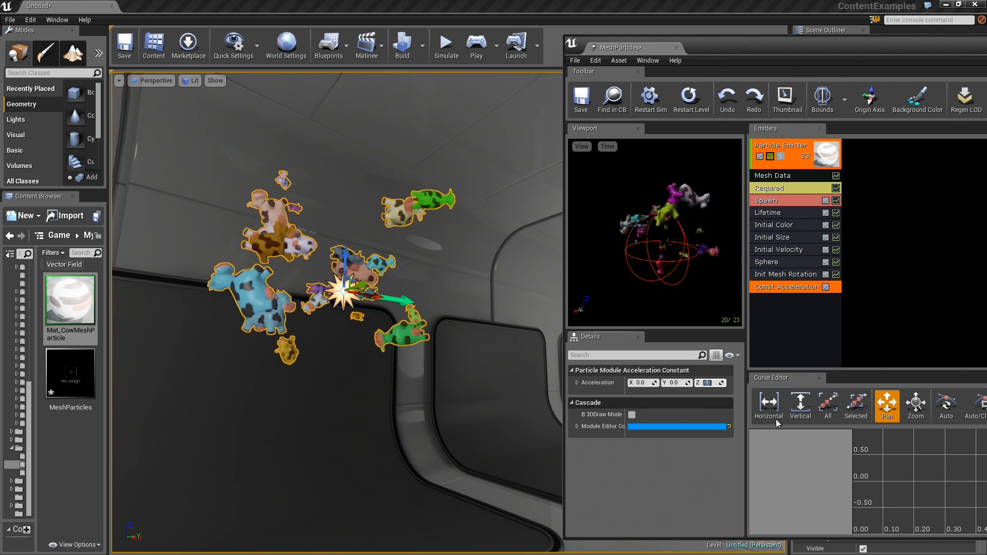
text(-980)
key(Return)
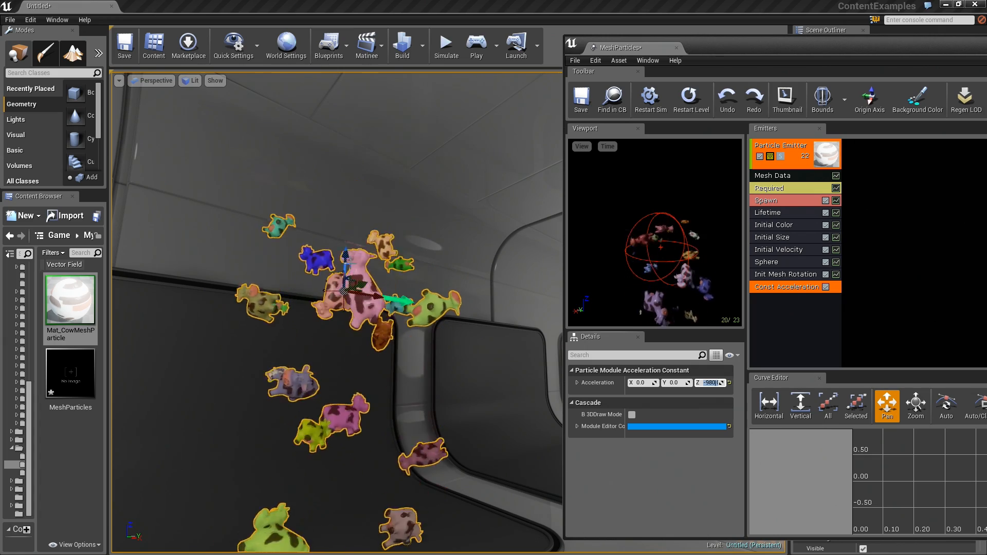
- Raise the MeshParticles emitter higher above the Mesh Emitter display in the level
drag(347, 258, 347, 192)
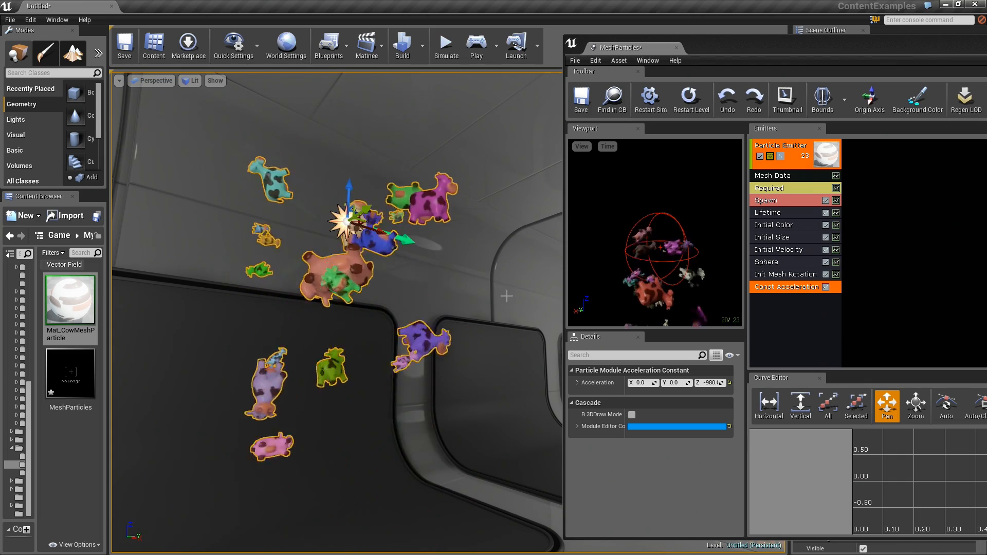
right_drag(480, 278, 447, 281)
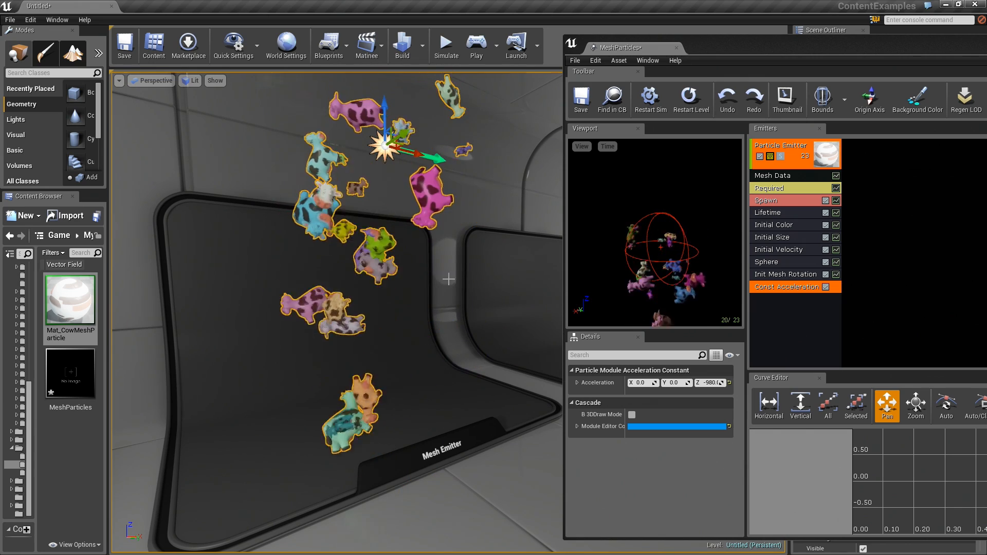
- Add a Collision module to the particle emitter
right_click(781, 298)
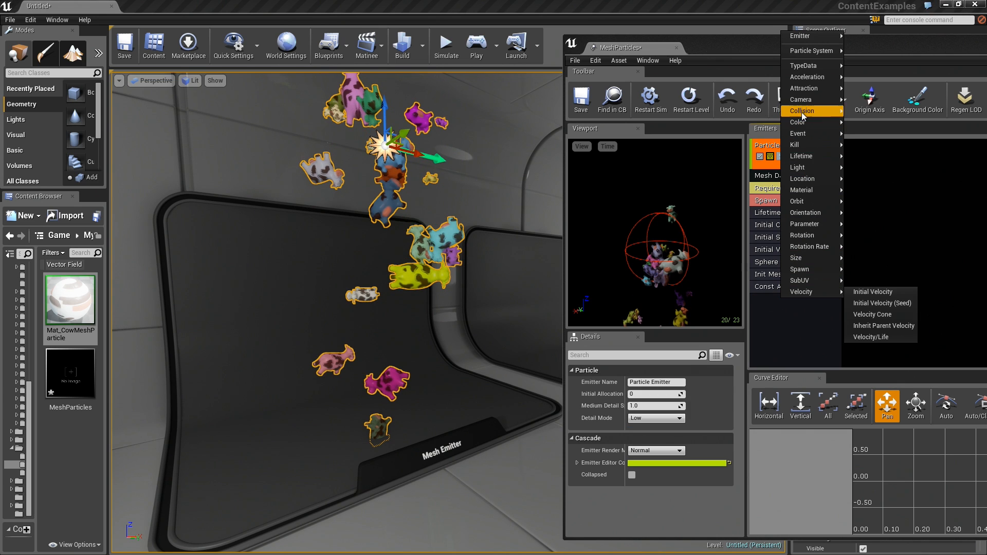
mouse_move(806, 111)
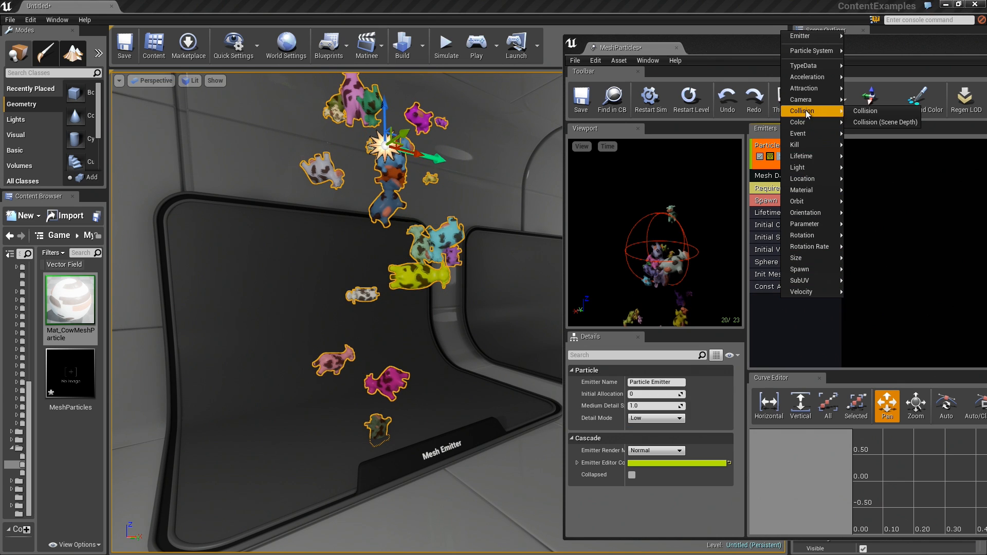
click(869, 111)
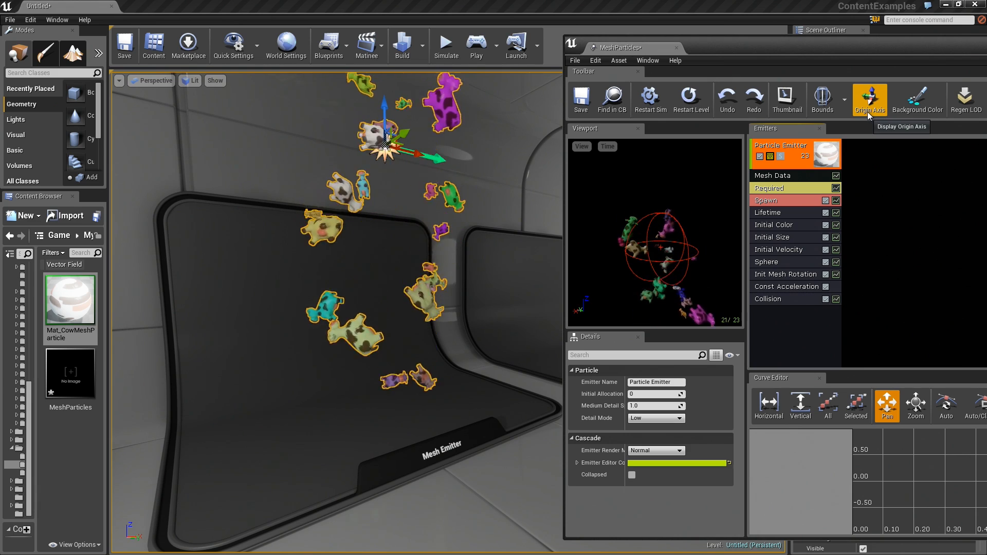
right_drag(461, 403, 441, 339)
- Set the Collision module's Max Collisions distribution to 2.0 for both minimum and maximum
click(774, 303)
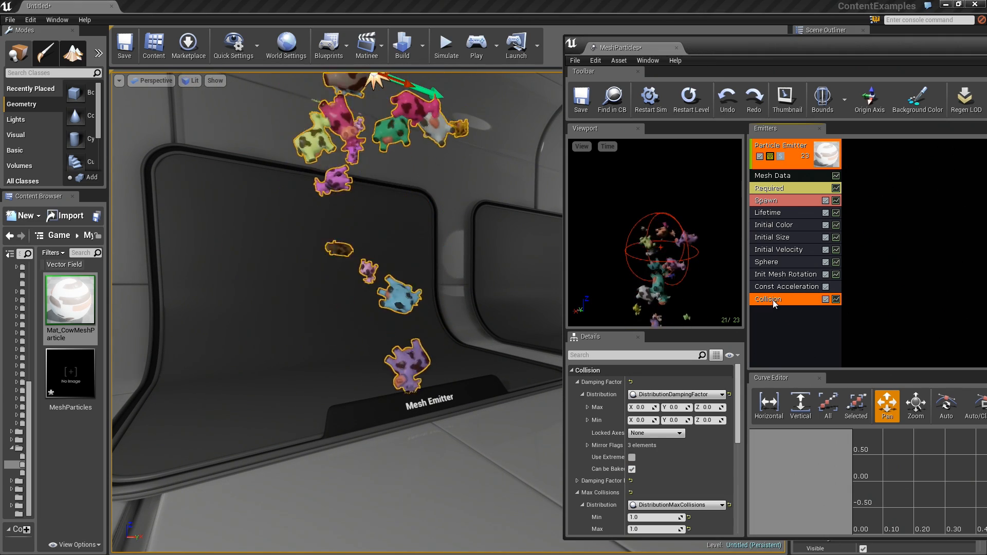
scroll(674, 440, down, 3)
click(578, 460)
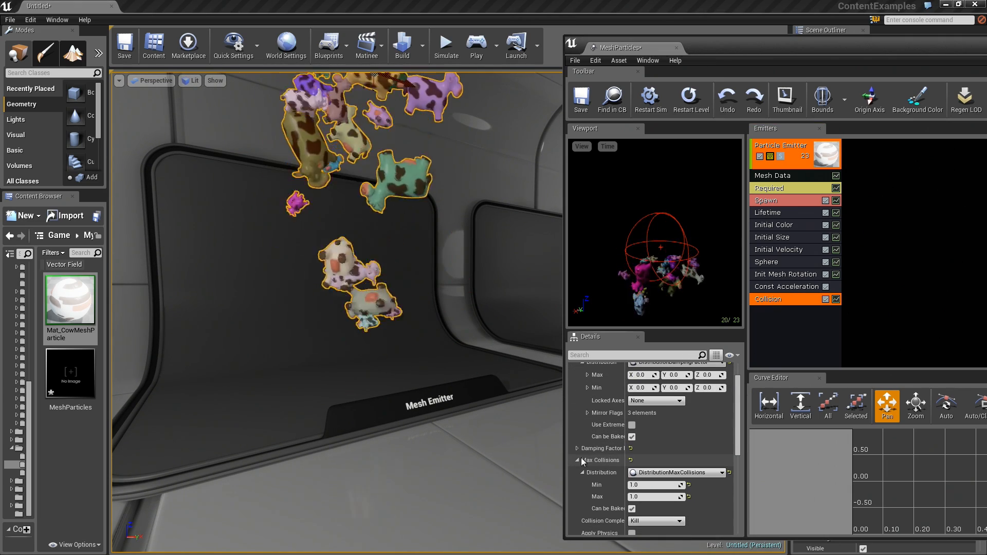
click(643, 486)
key(Tab)
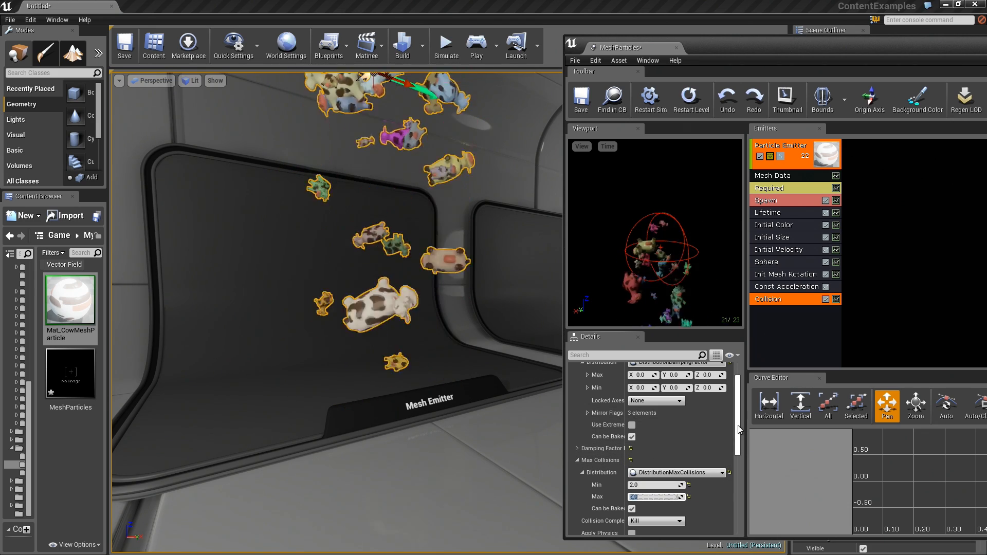
- Set the Collision module's maximum damping factor to 0.4 in X, Y and Z
scroll(691, 471, up, 2)
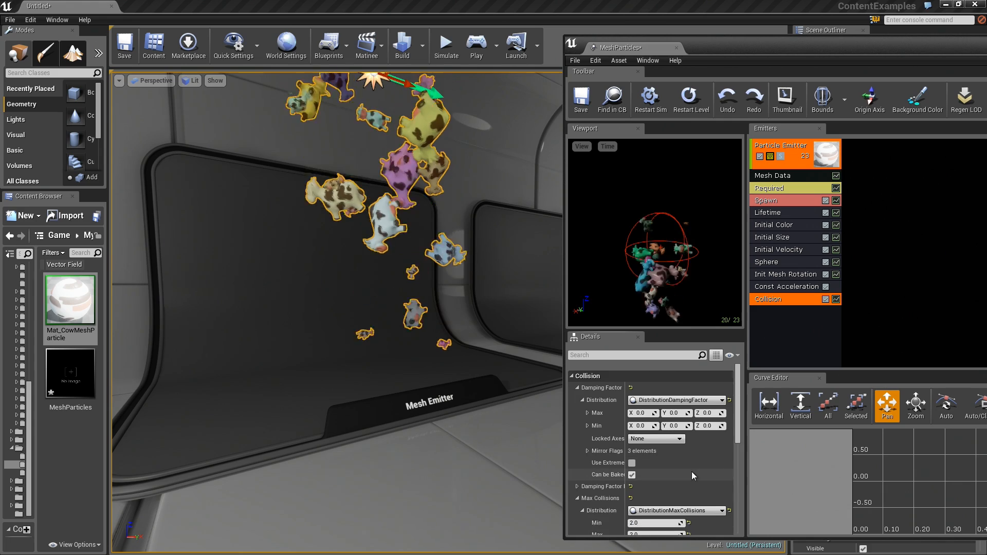
click(645, 409)
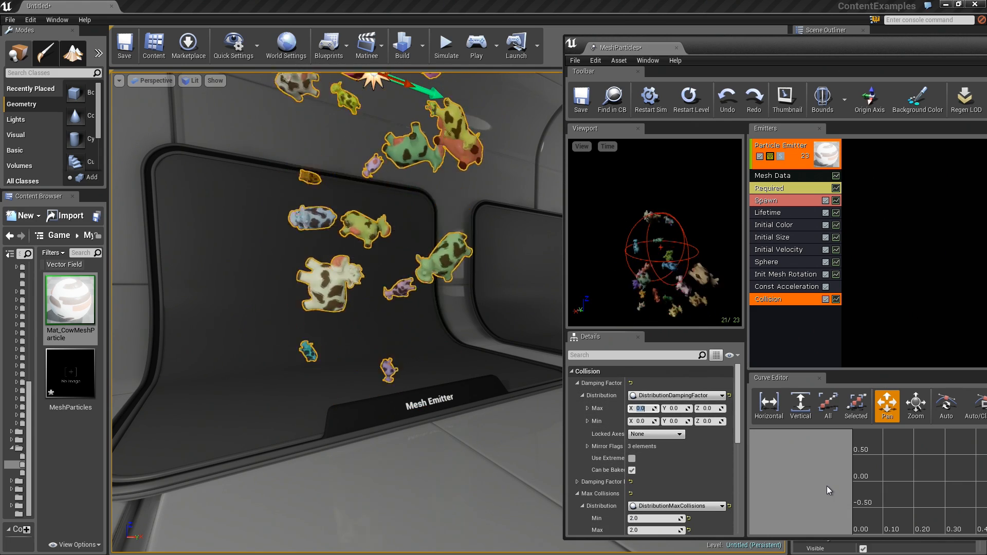
text(.4)
key(Tab)
text(.4)
key(Tab)
text(.4)
key(Return)
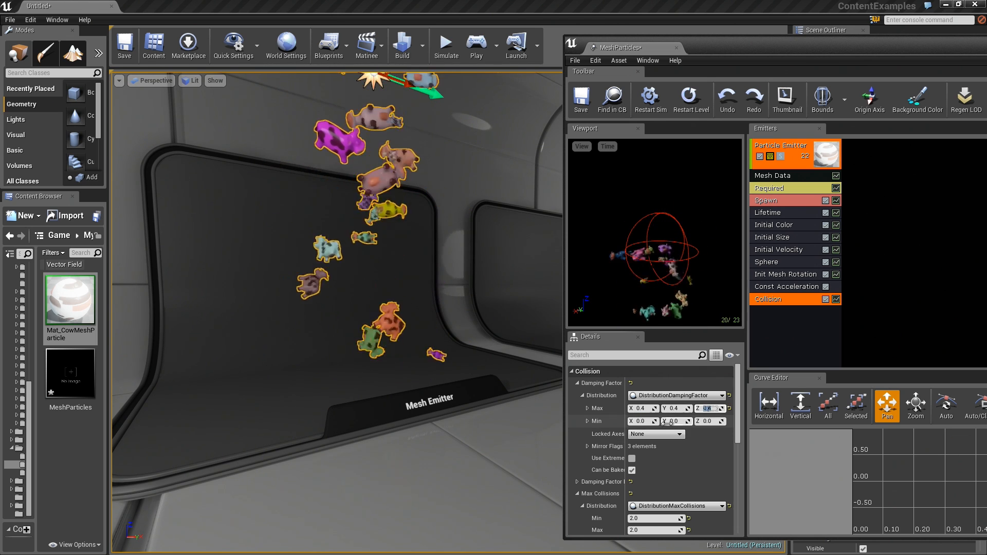
- Set the Collision module's minimum damping factor to 0.2 in X, Y and Z
text(.2)
key(Tab)
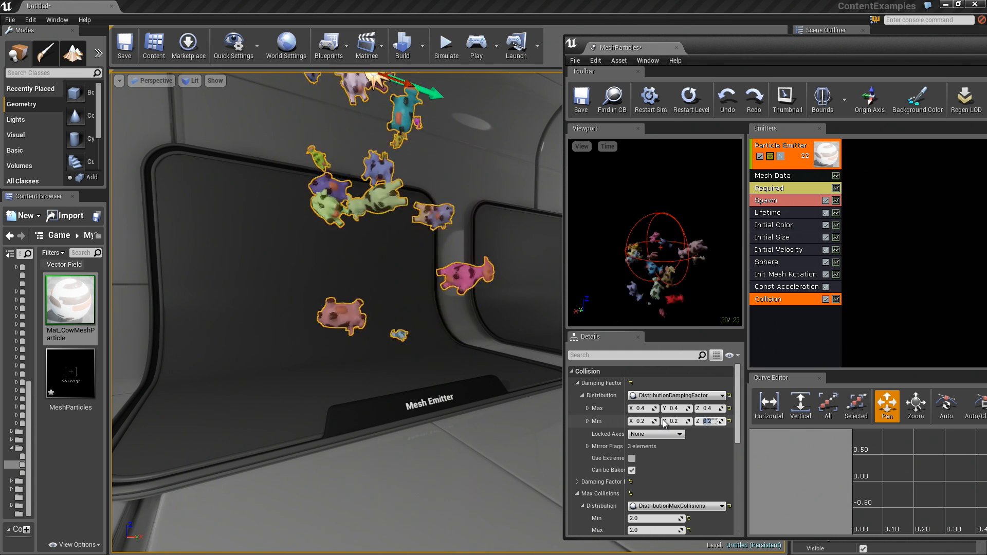
key(Tab)
- Set the Collision module's maximum damping factor to 0.7 in X, Y and Z
text(0.7)
key(Tab)
text(0.7)
key(Tab)
text(0.7)
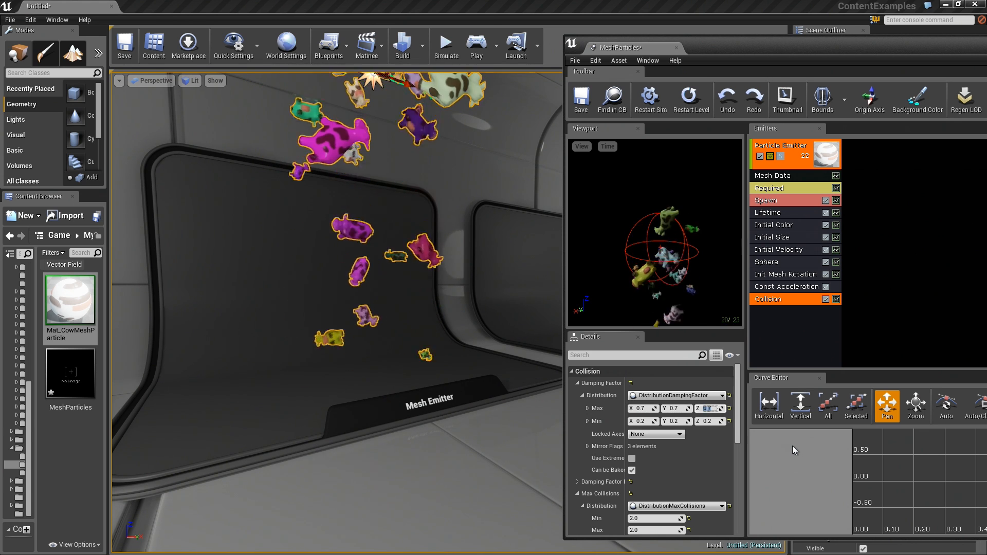
- Set the Lifetime module's minimum and maximum to 5.0
click(792, 213)
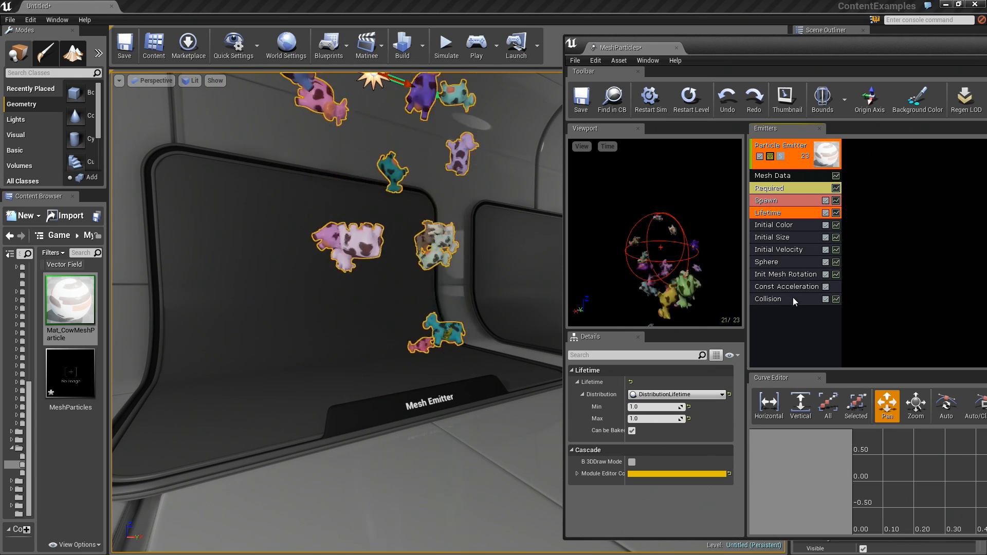
click(653, 407)
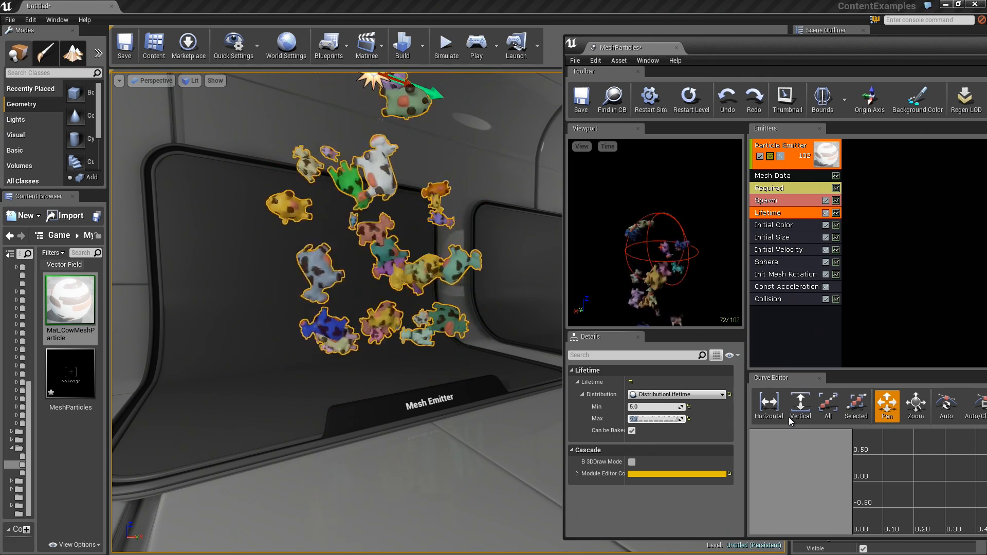
text(5)
- Deselect the emitter in the level and examine how the cows fall and collide at the Mesh Emitter display
mouse_move(461, 293)
right_down()
mouse_move(442, 298)
mouse_move(455, 309)
right_up()
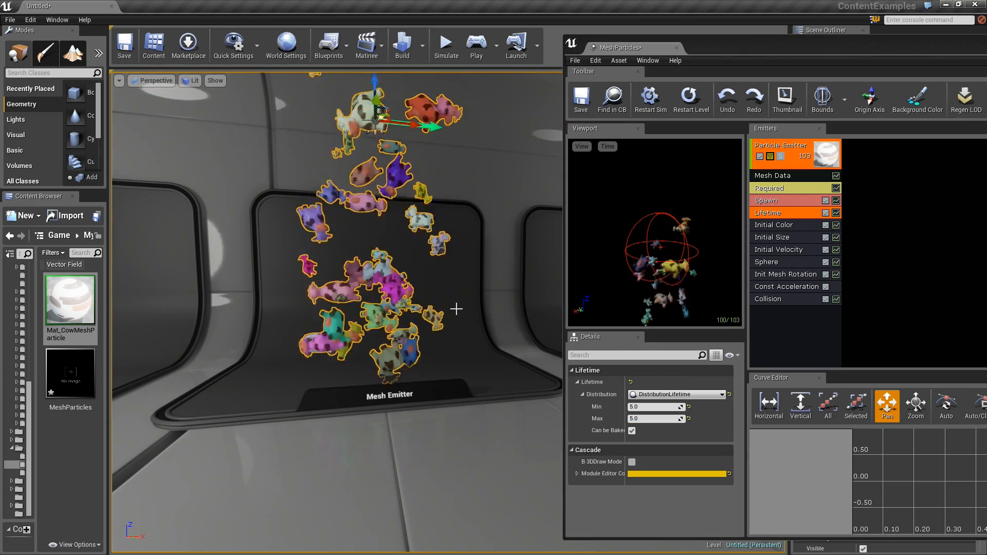
click(482, 372)
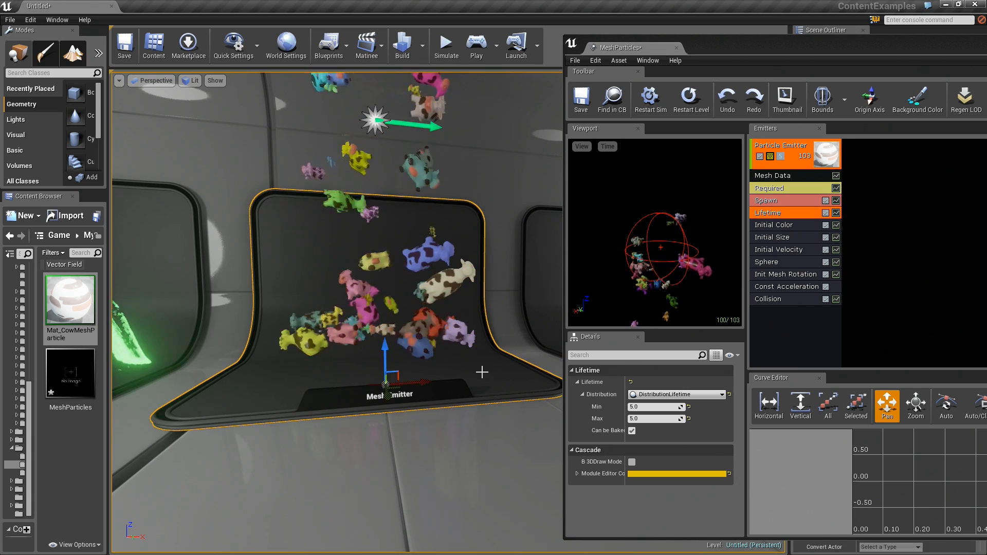
key(Escape)
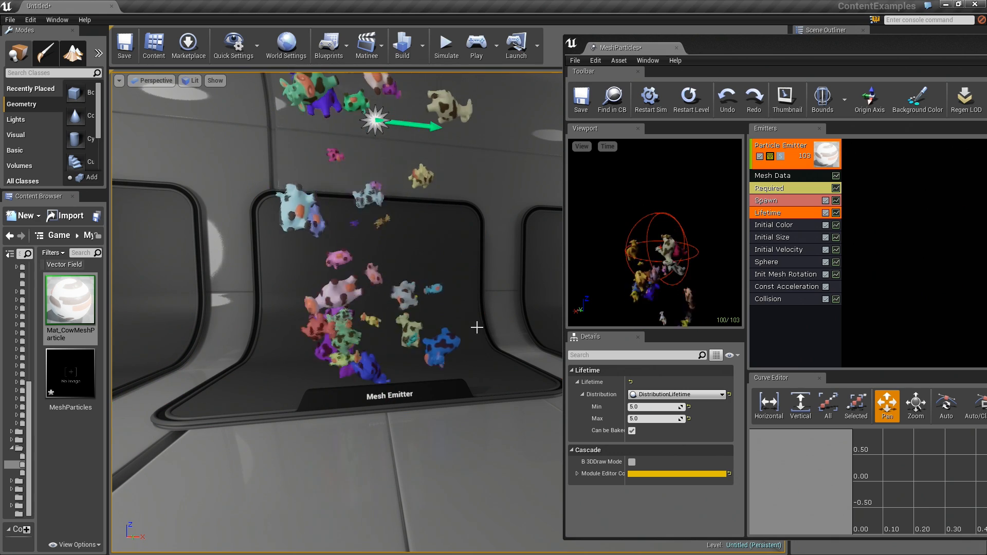
right_drag(485, 306, 479, 298)
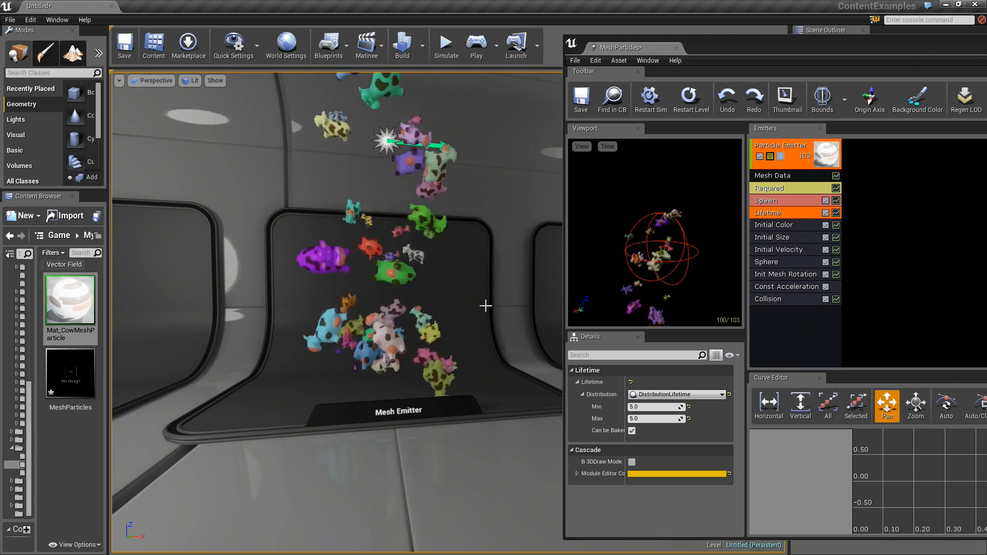
- Bring the whole particle editor window into view and review the Mesh Data settings and the Rotation modules available for the emitter
drag(747, 44, 539, 43)
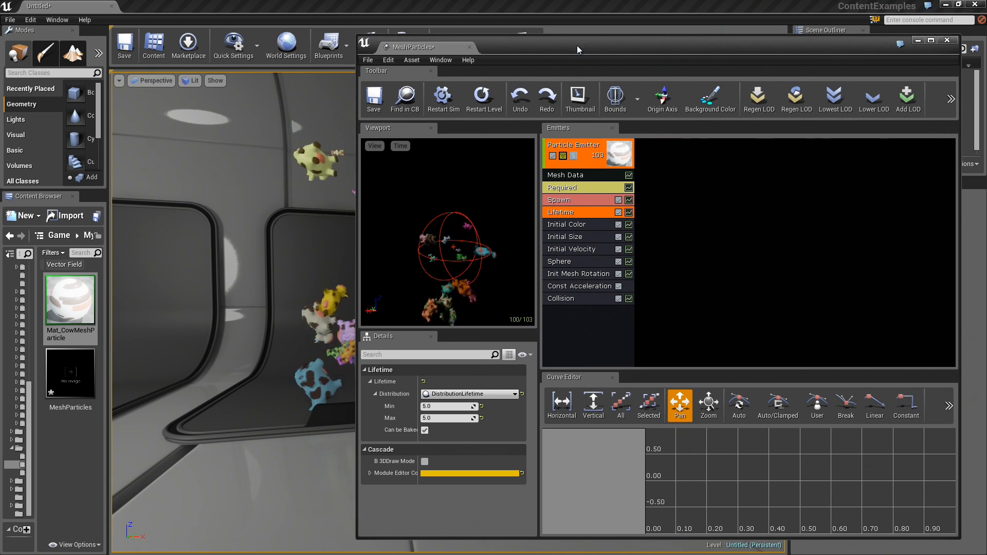
click(582, 177)
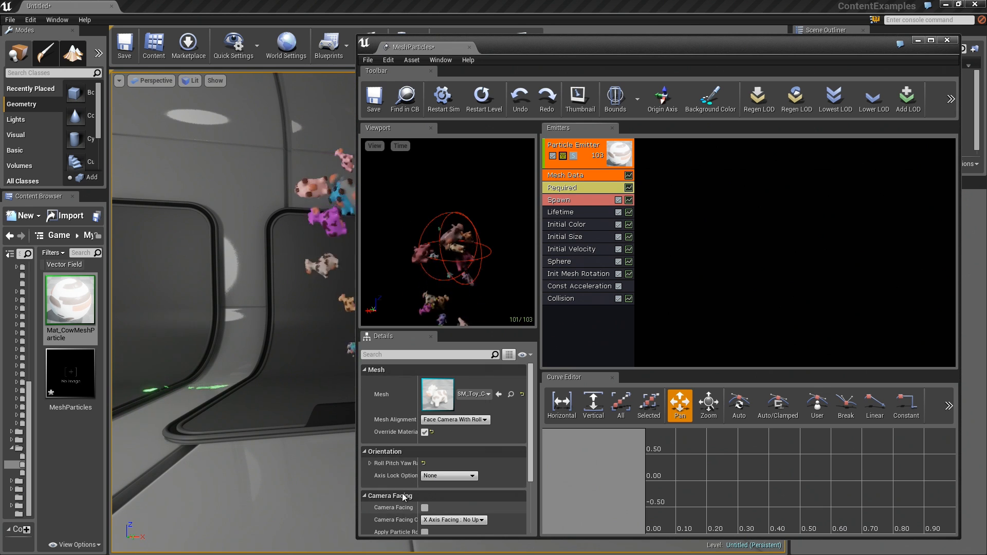
click(583, 323)
right_click(582, 319)
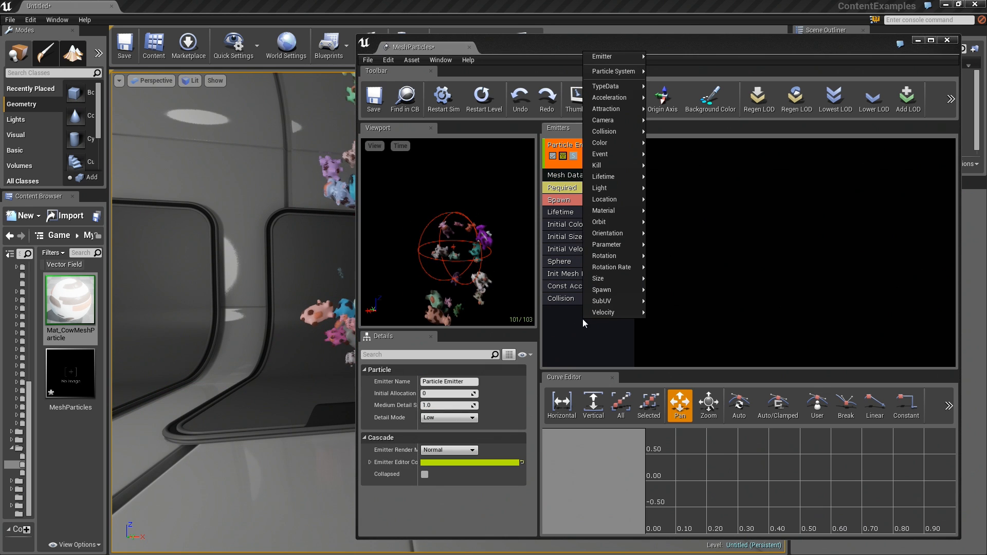
mouse_move(602, 257)
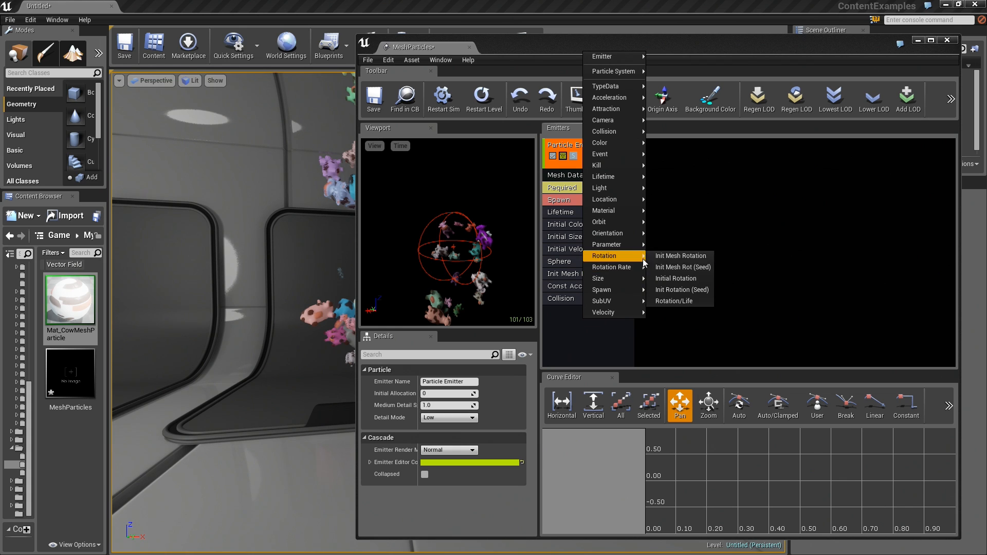
click(616, 347)
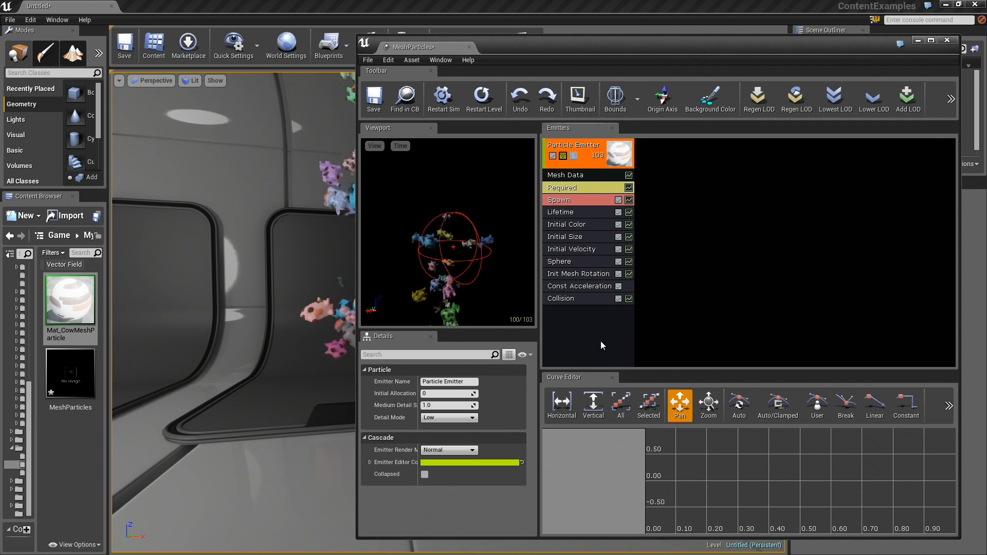
drag(570, 43, 553, 36)
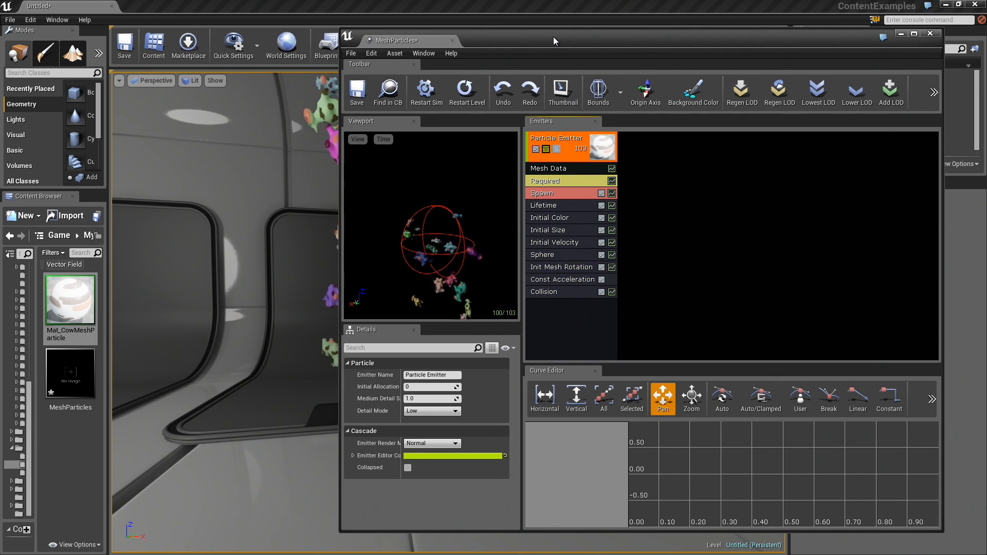